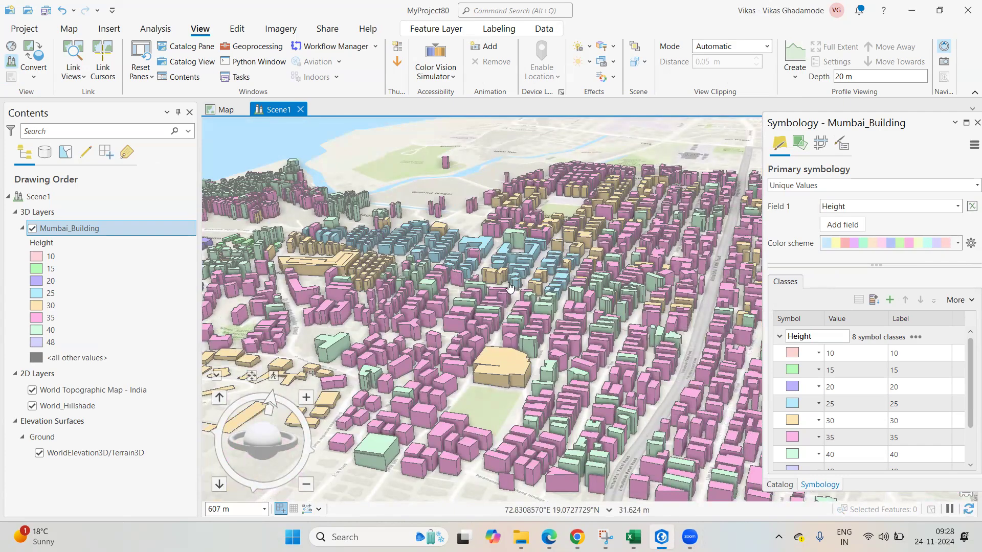
# Zoom in and tilt the 3D scene to show more of the Mumbai building skyline.
pyautogui.scroll(1, 509, 286)
pyautogui.scroll(1, 567, 292)
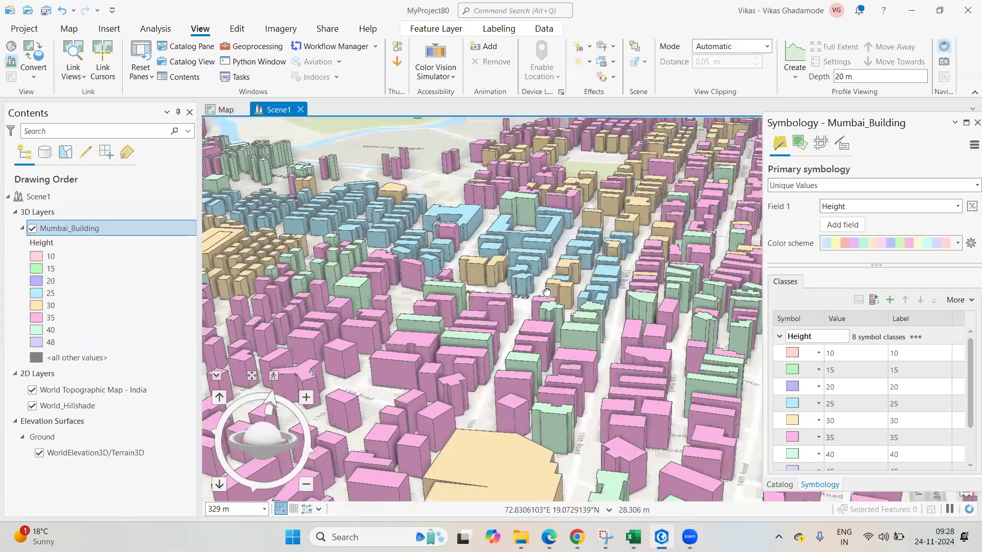
pyautogui.moveTo(257, 443); pyautogui.dragTo(276, 170)
# Show the Height-coloured building footprints zoomed in on the 2D map, then bring up Chrome.
pyautogui.click(225, 109)
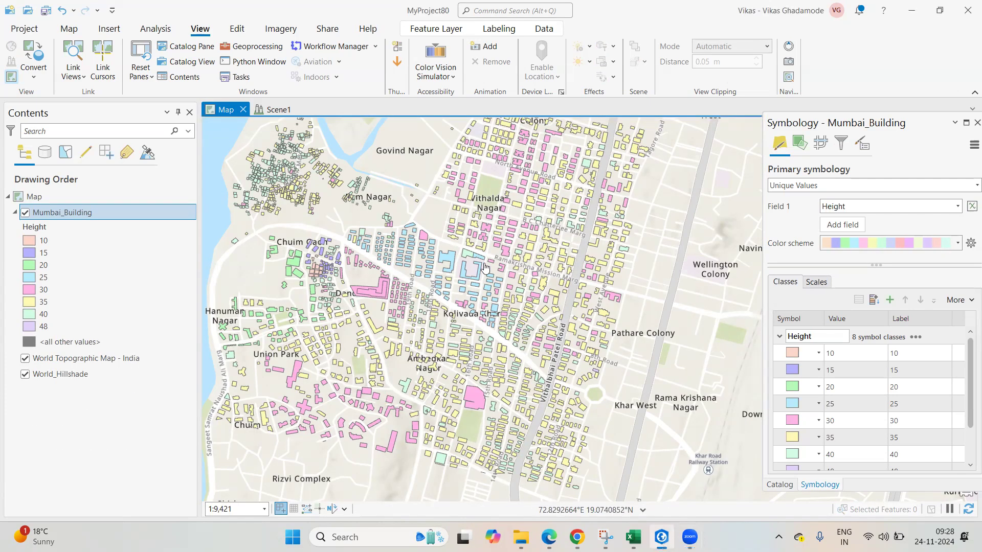
pyautogui.scroll(2, 480, 302)
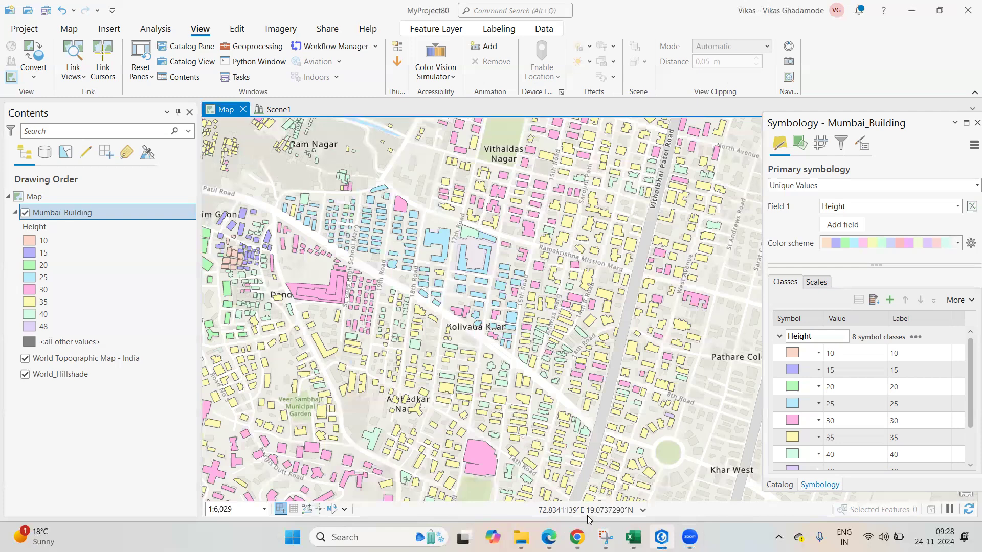
pyautogui.click(577, 537)
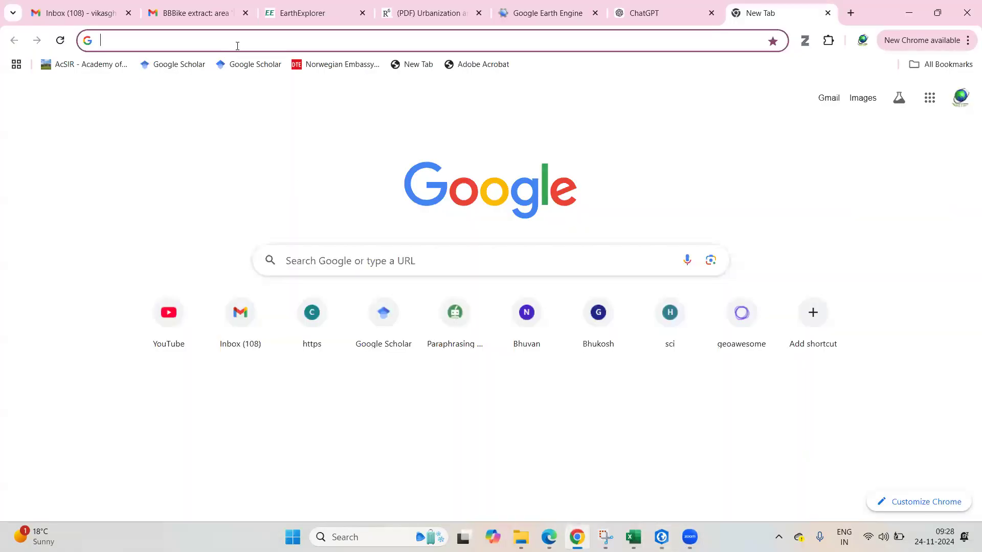
# Reach extract.bbbike.org through the 'bbbike exports' suggestion from typing 'bb'.
pyautogui.write('bb')
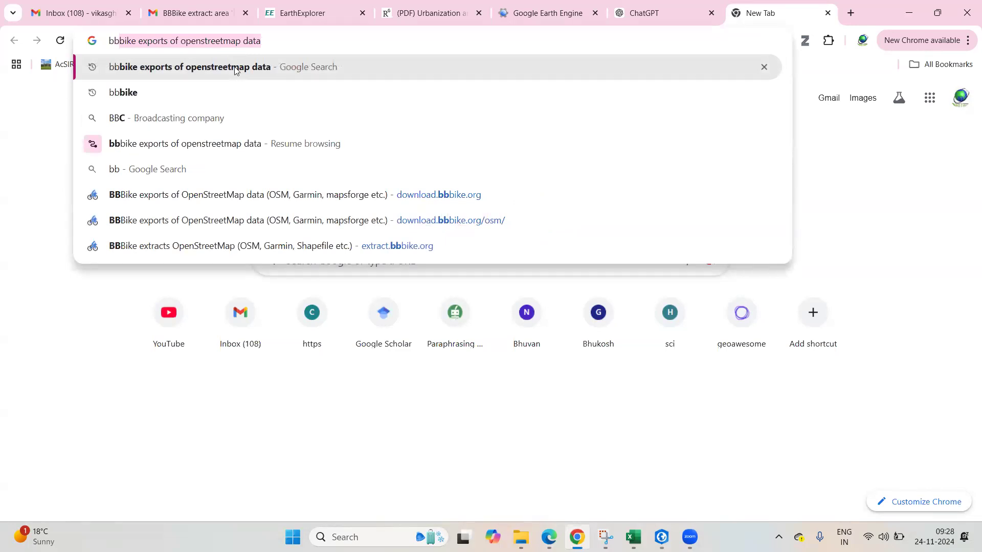
pyautogui.click(235, 68)
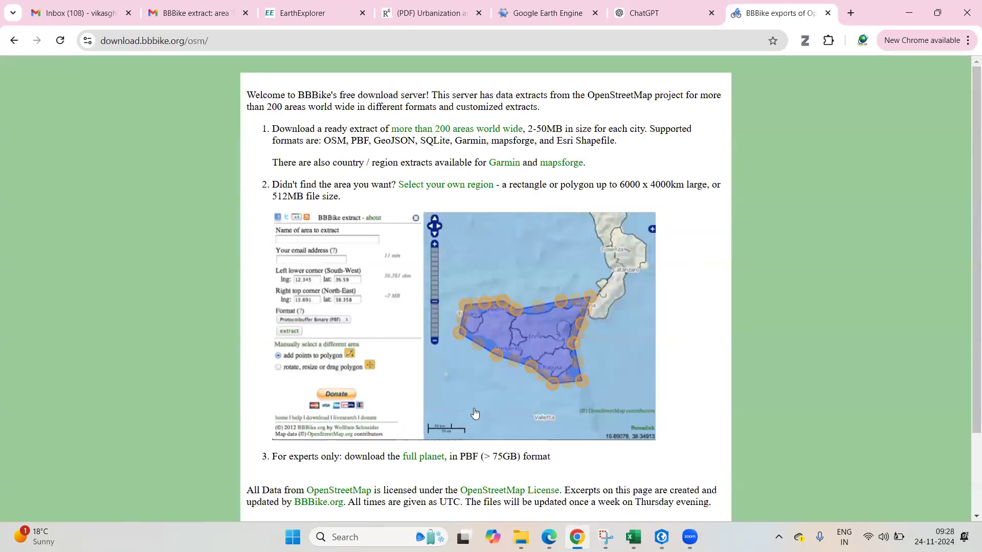
pyautogui.click(561, 333)
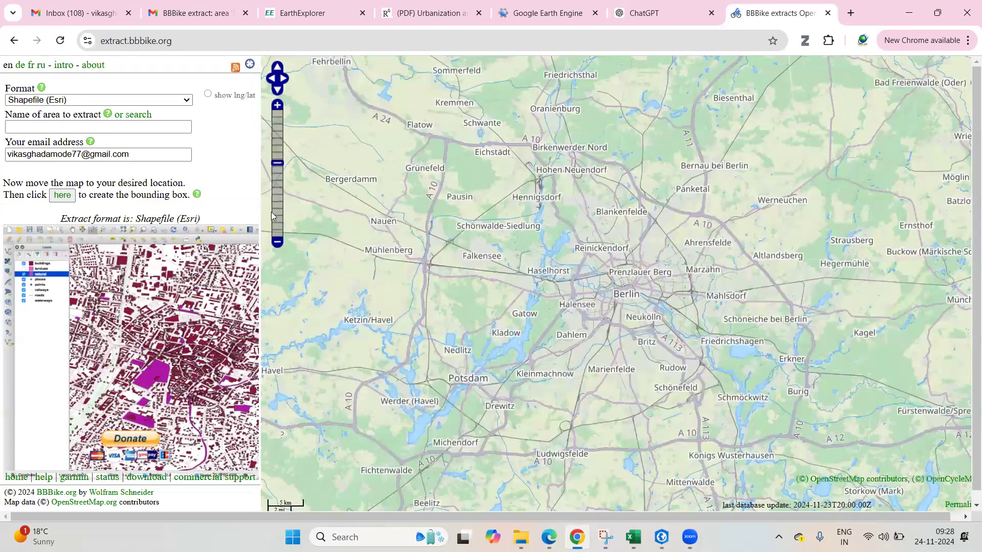
# Pick Shapefile (Esri) format and centre the extract map on Mumbai, Maharashtra, India.
pyautogui.click(168, 102)
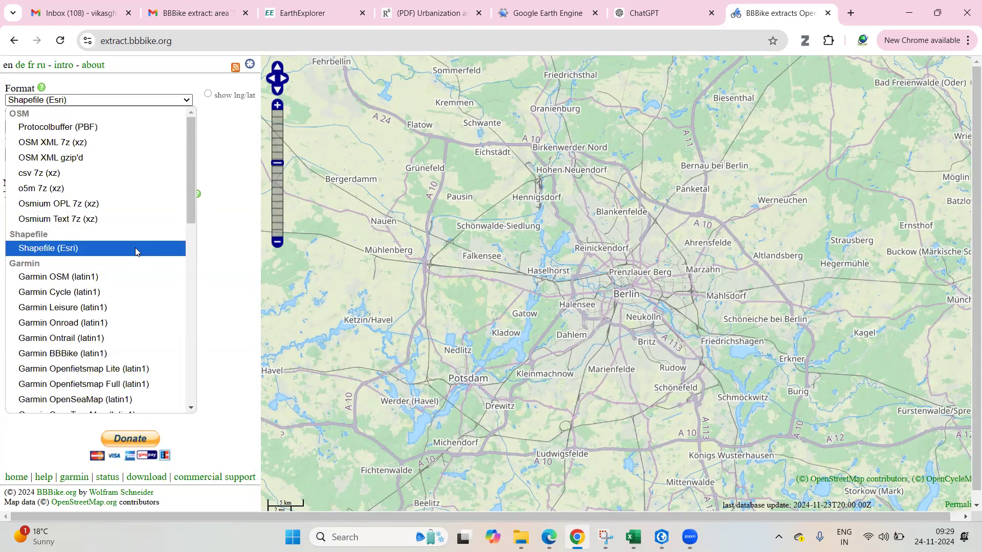
pyautogui.click(135, 248)
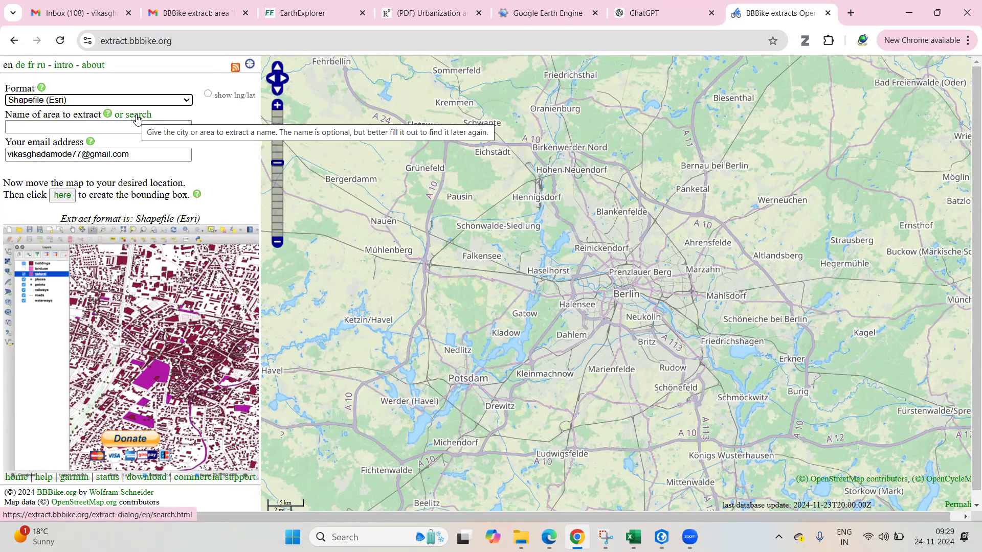
pyautogui.click(136, 115)
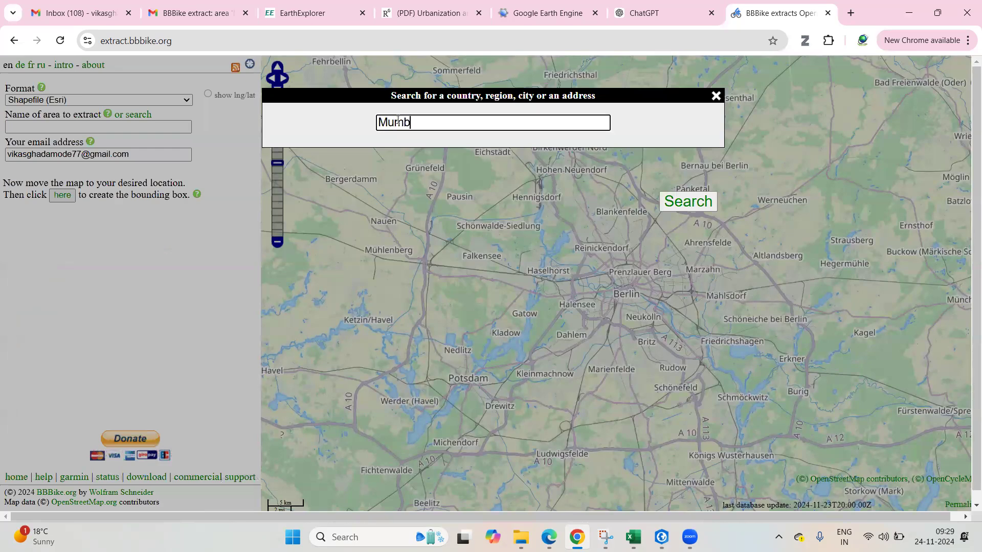
pyautogui.click(672, 208)
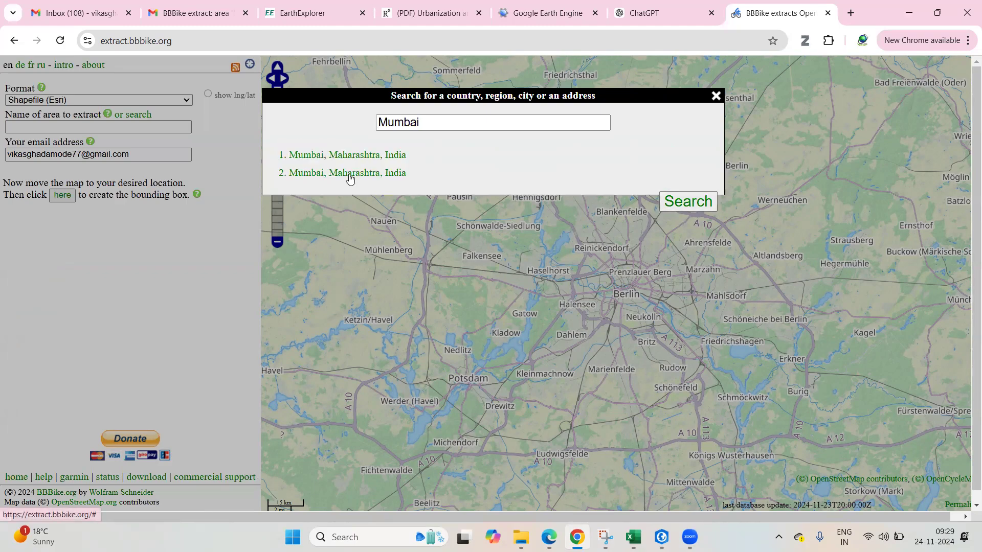
pyautogui.click(350, 174)
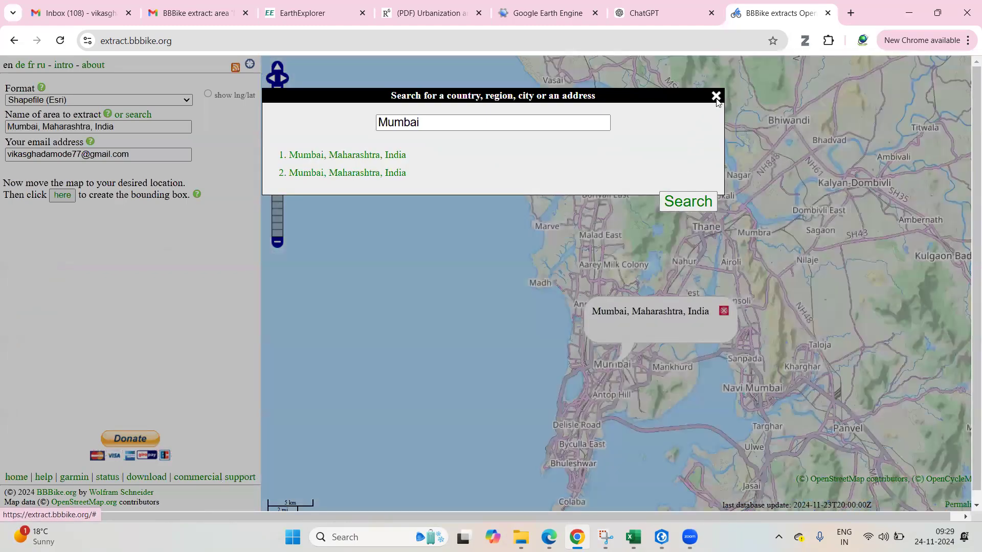
pyautogui.click(716, 96)
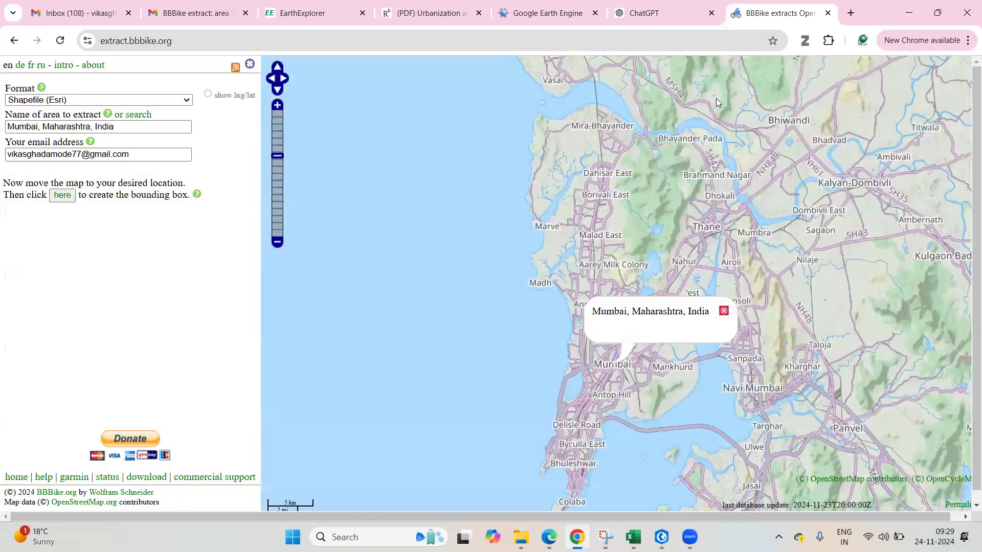
pyautogui.click(724, 311)
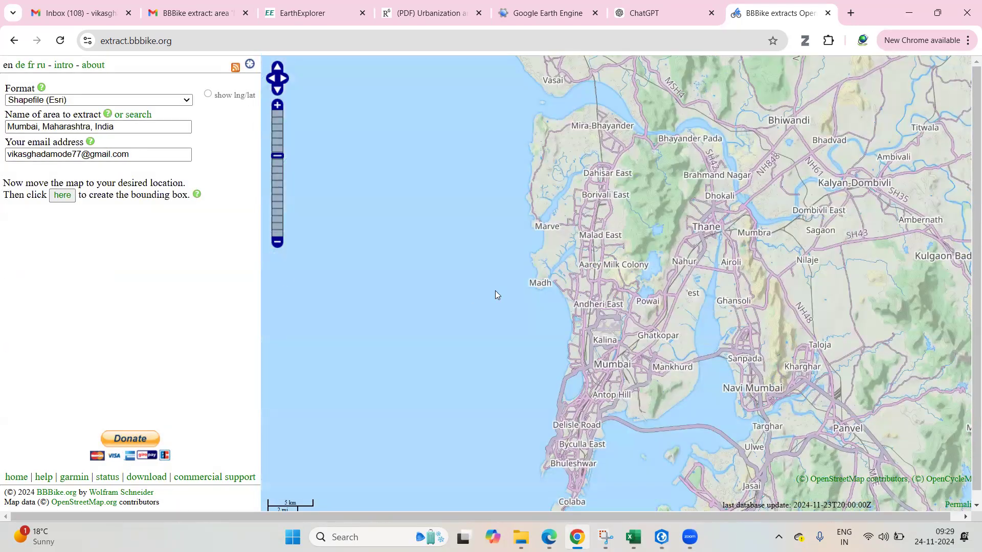
pyautogui.click(60, 199)
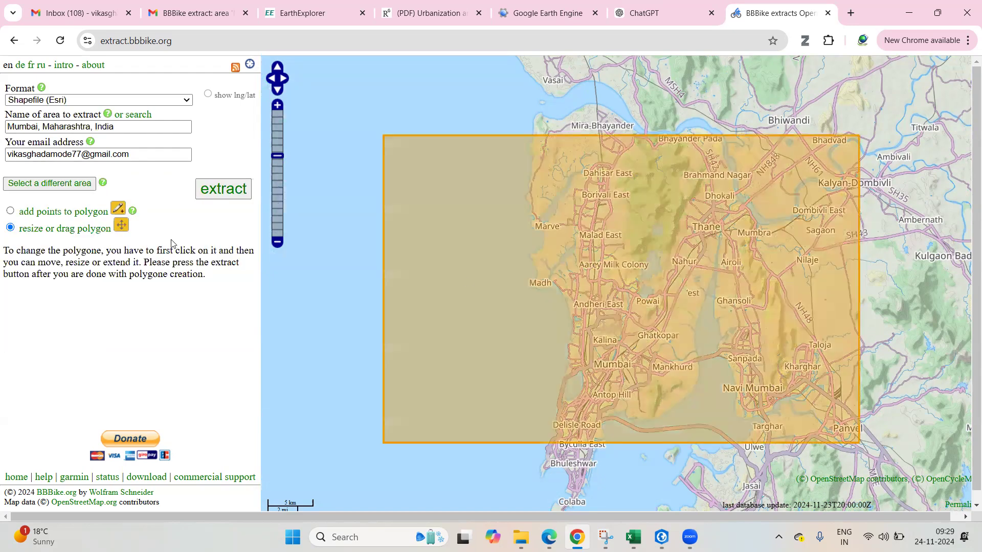
# Resize the bounding box to fit Mumbai and submit the 1,847 square km Shapefile extract.
pyautogui.click(852, 439)
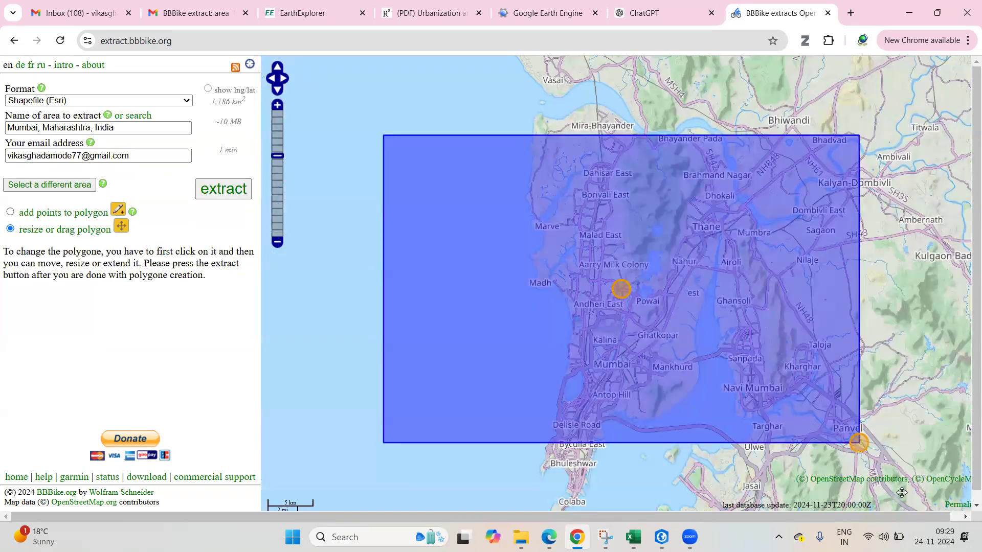
pyautogui.moveTo(858, 440); pyautogui.dragTo(925, 516)
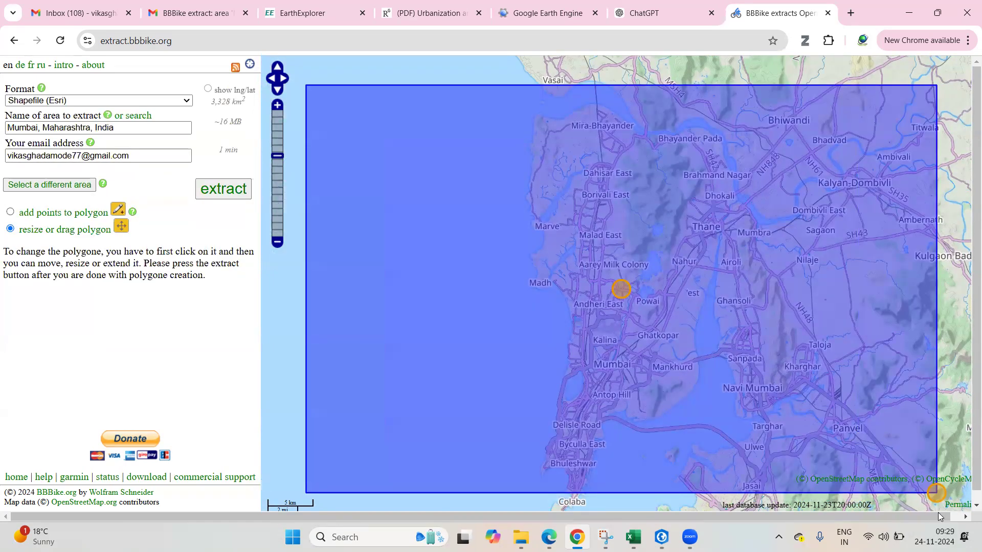
pyautogui.moveTo(935, 491); pyautogui.dragTo(858, 444)
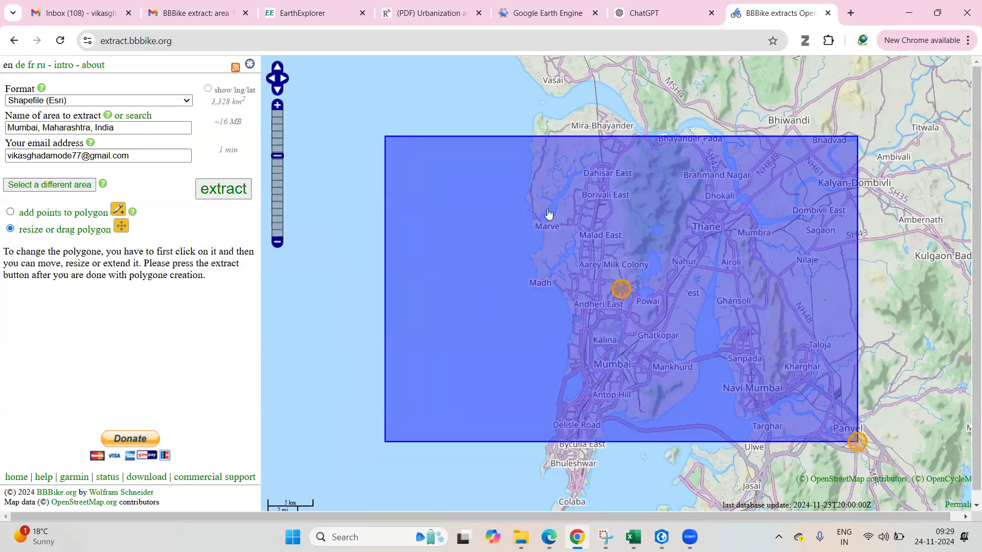
pyautogui.scroll(-1, 601, 291)
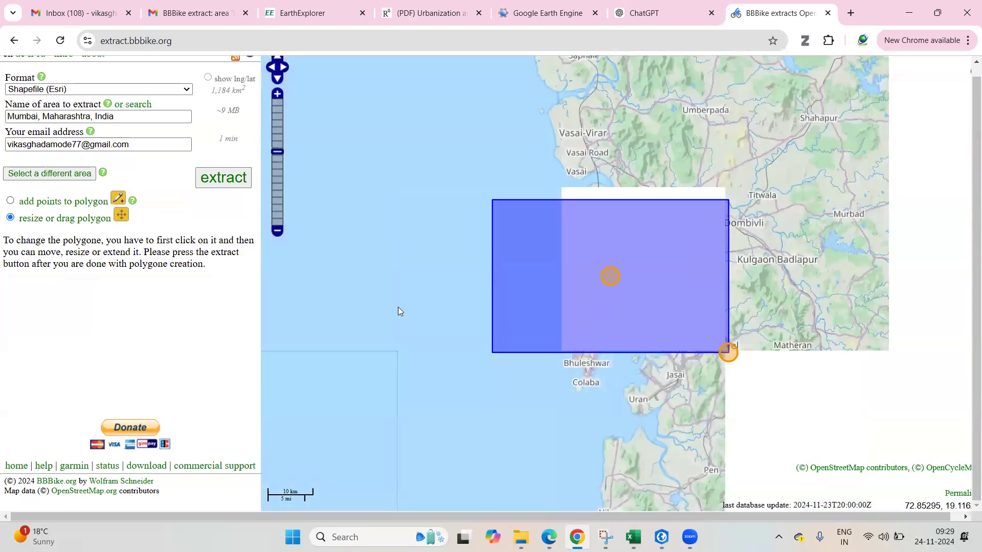
pyautogui.click(221, 180)
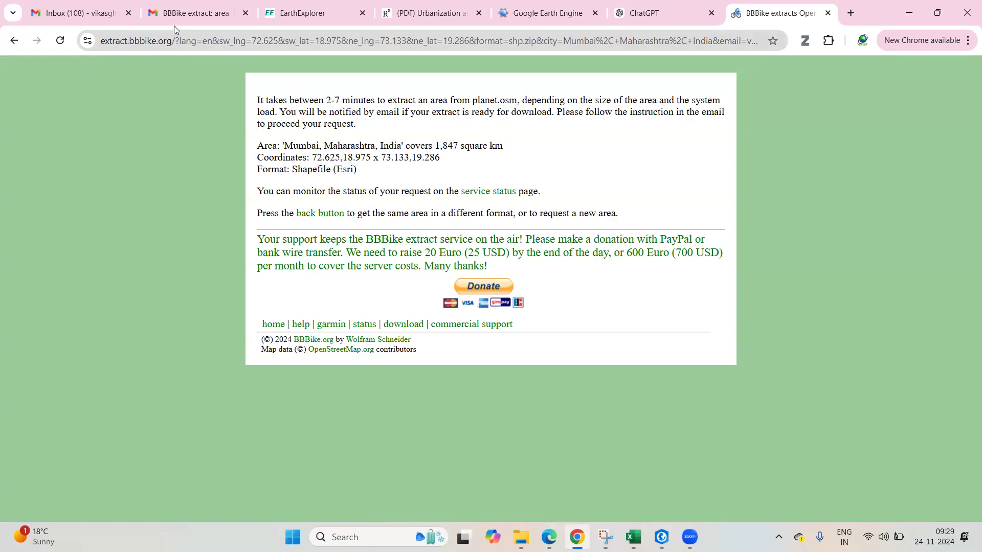
# Download the Mumbai osm.shp.zip from the BBBike ready-for-download email and check its progress.
pyautogui.click(208, 19)
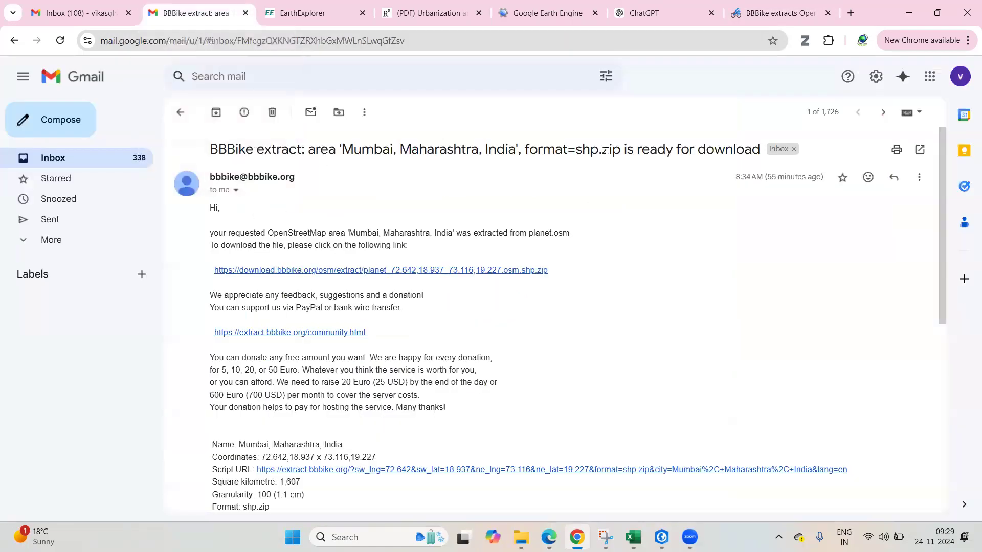
pyautogui.click(753, 19)
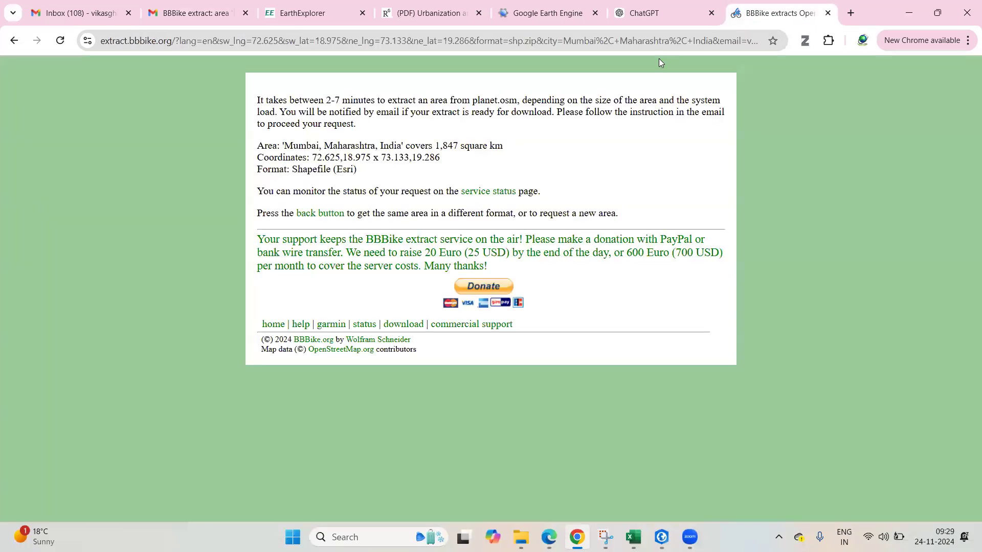
pyautogui.click(14, 41)
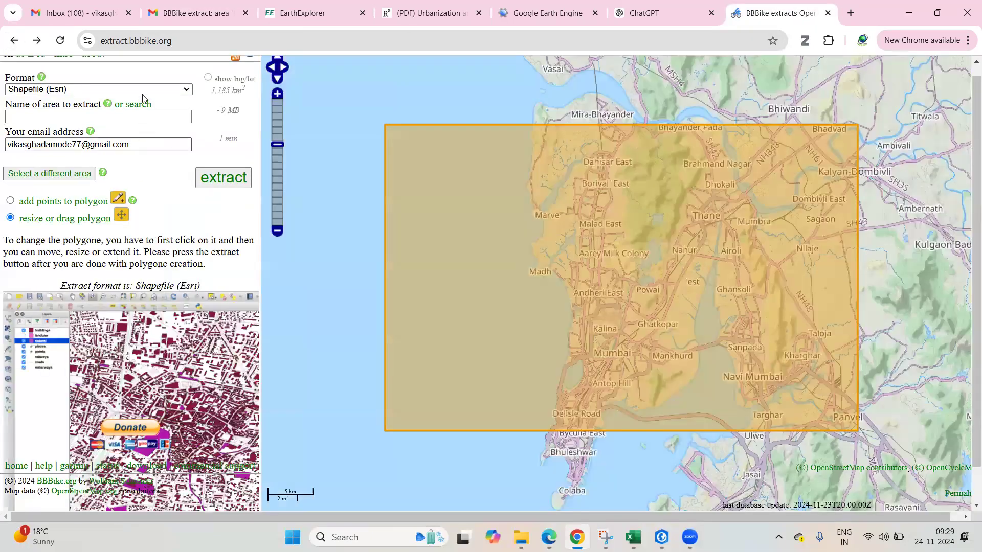
pyautogui.click(181, 21)
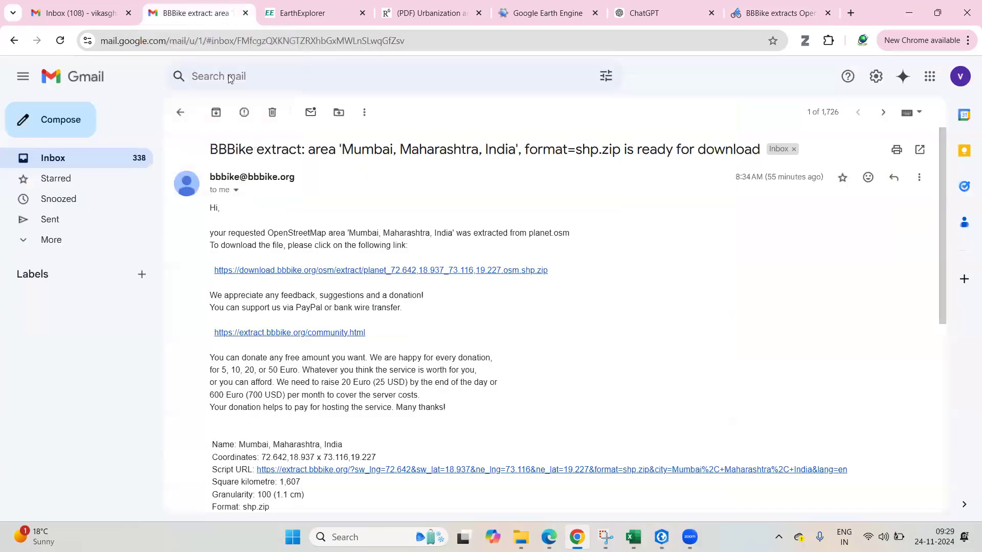
pyautogui.click(360, 272)
pyautogui.click(839, 40)
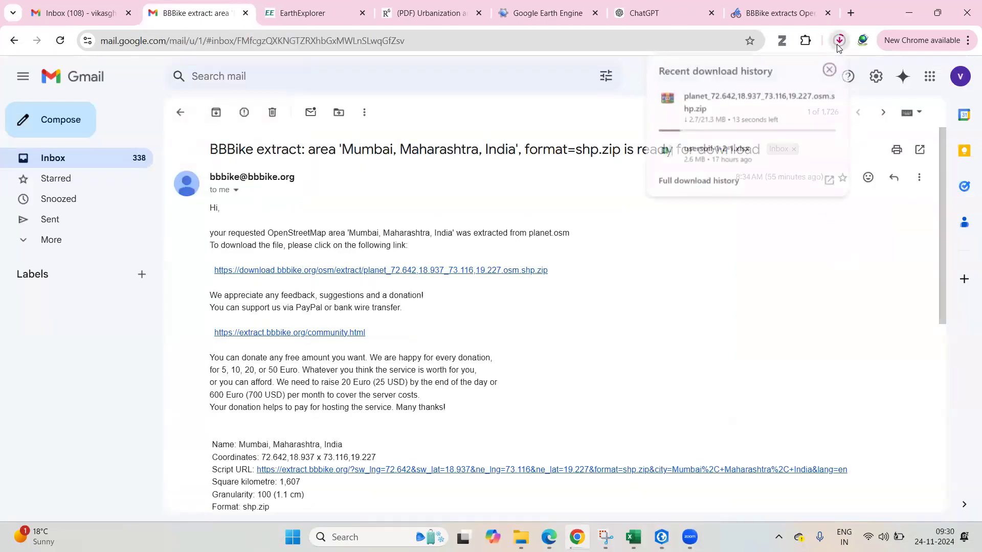
pyautogui.click(783, 13)
# Minimize Chrome so the ArcGIS Pro project is visible again.
pyautogui.press('super+Down')
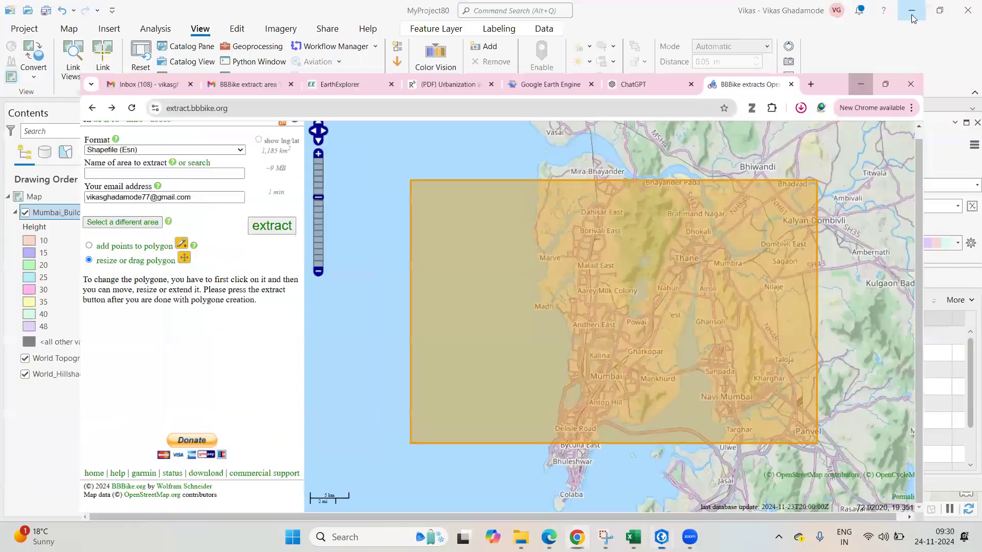
pyautogui.press('super+Down')
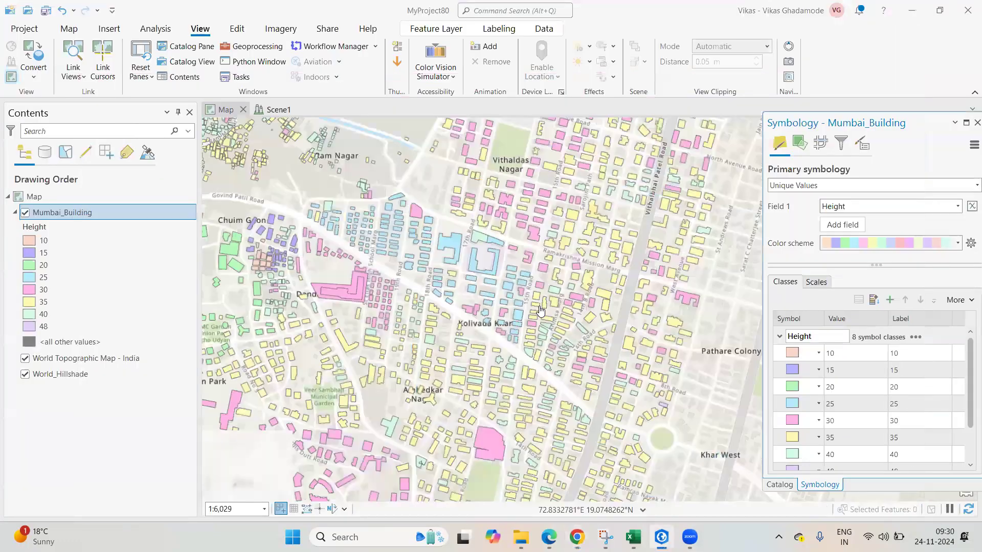
pyautogui.scroll(-3, 605, 266)
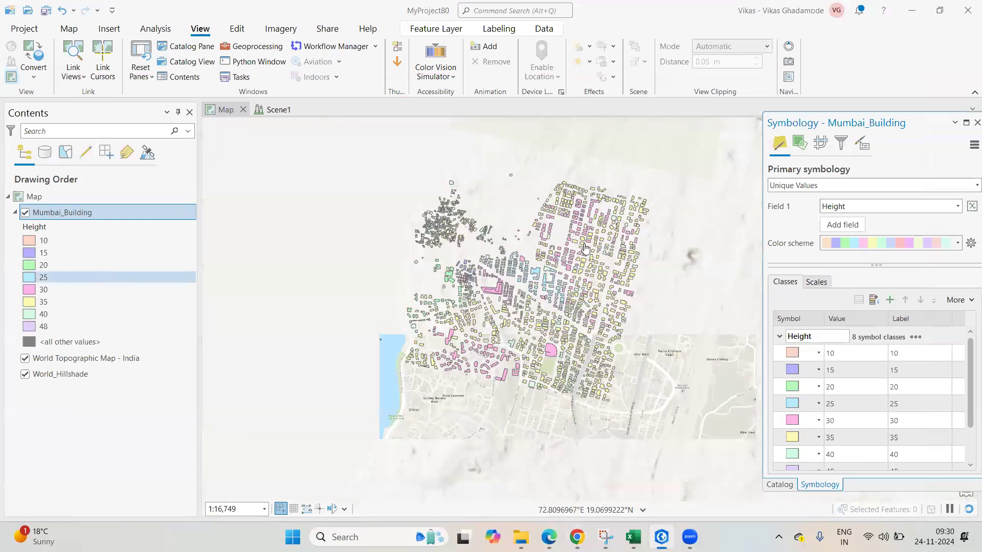
pyautogui.scroll(1, 593, 245)
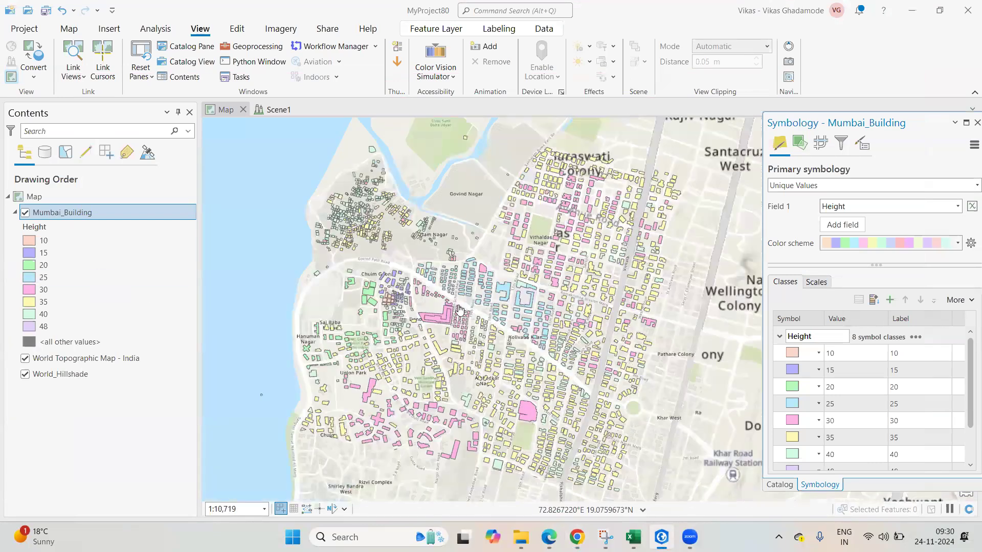
# Open the Mumbai_Building attribute table, zoom to building FID 36, then clear the selection.
pyautogui.rightClick(152, 212)
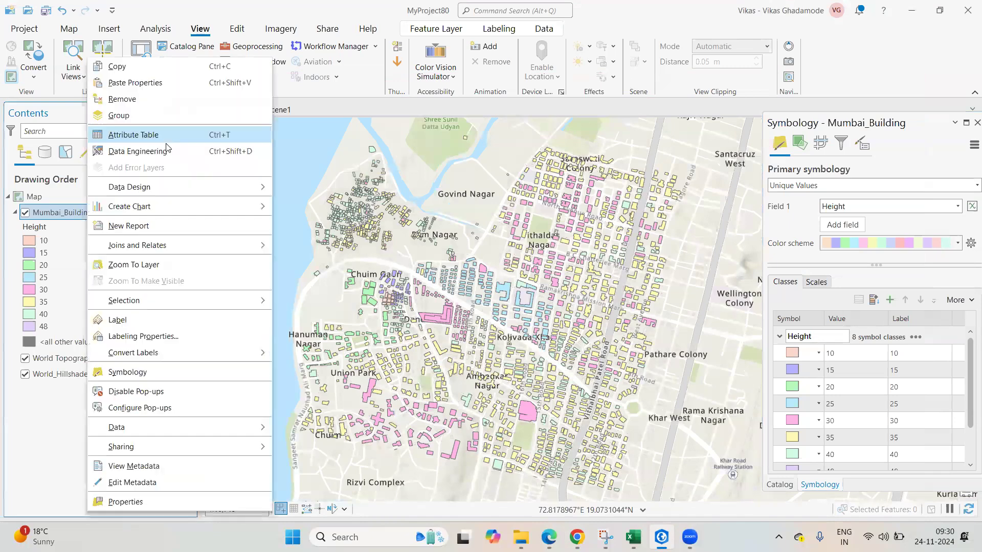
pyautogui.click(447, 355)
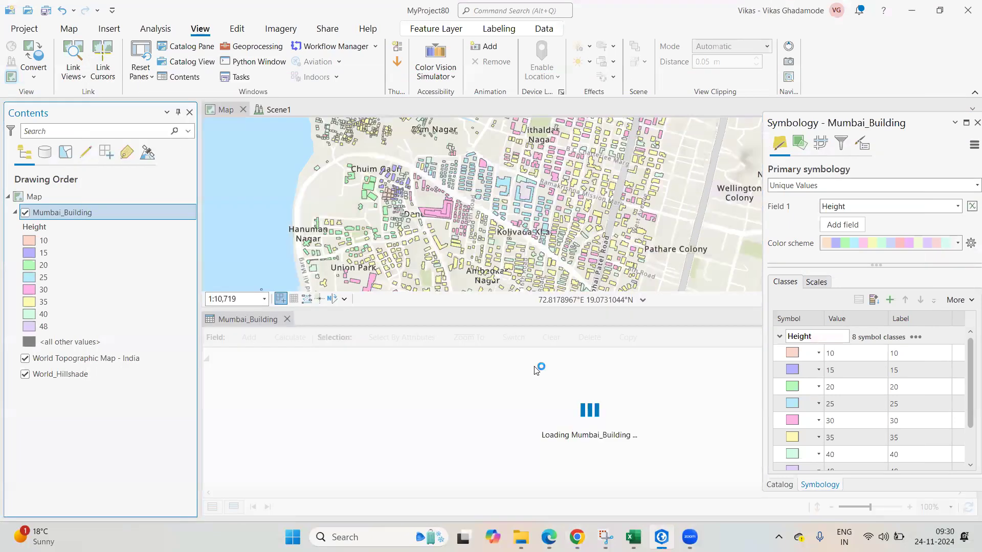
pyautogui.scroll(-10, 506, 382)
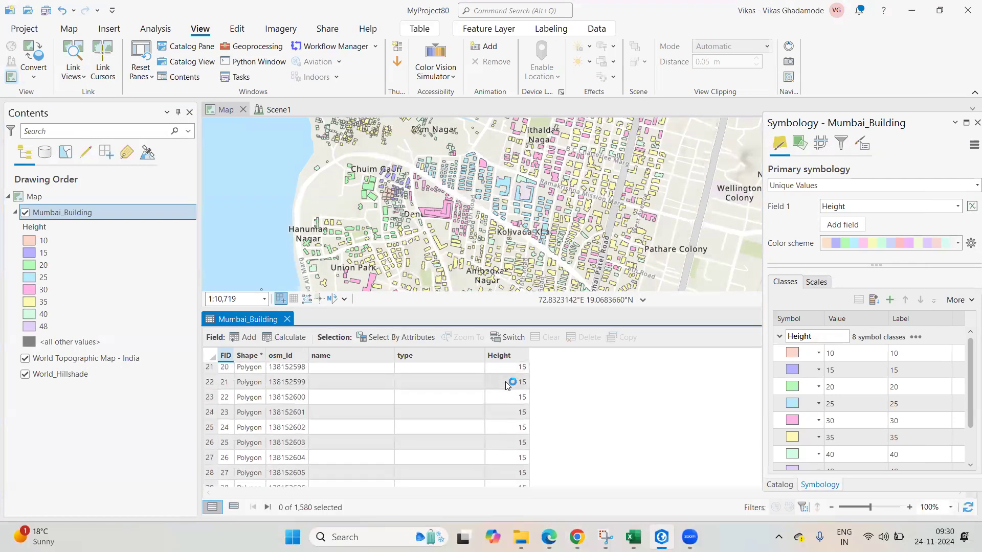
pyautogui.doubleClick(209, 379)
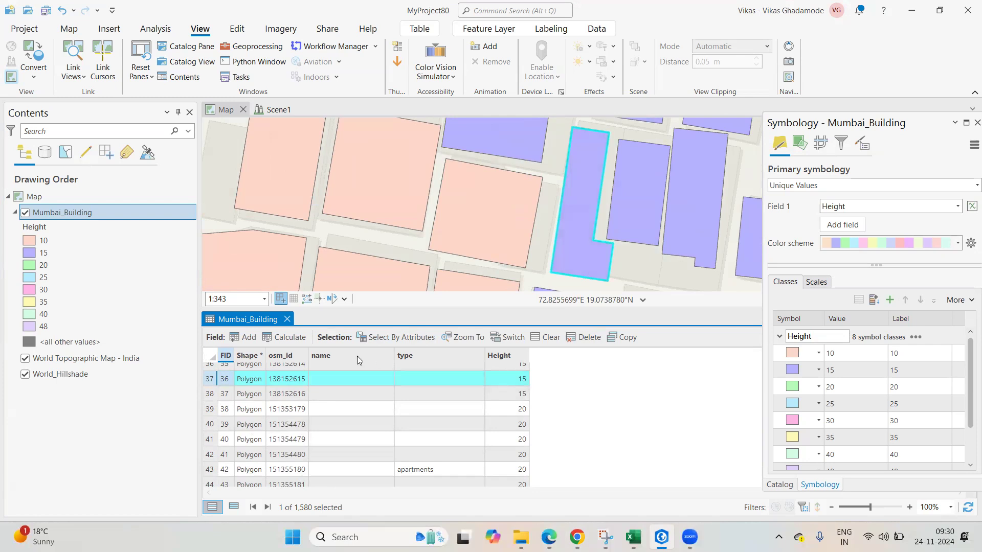
pyautogui.scroll(7, 535, 421)
pyautogui.scroll(5, 535, 421)
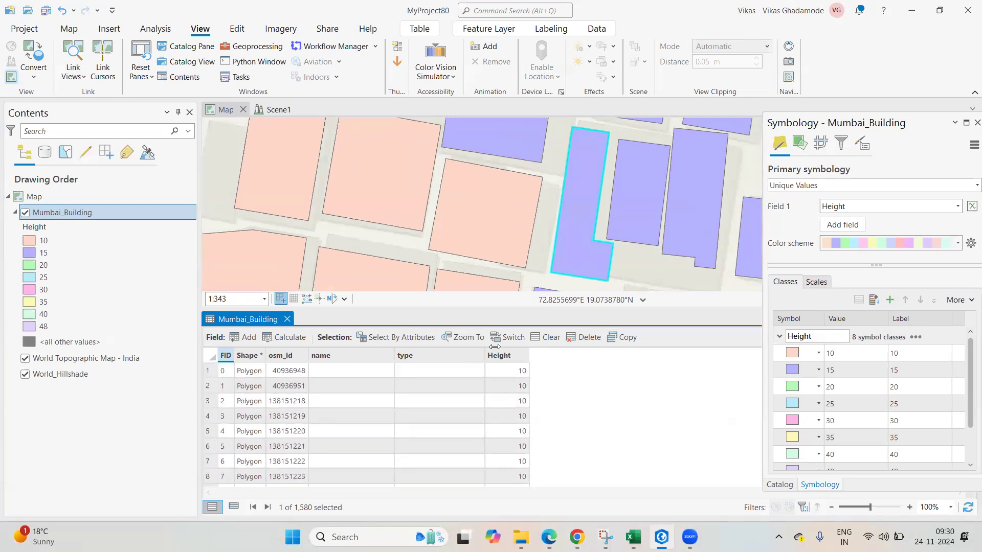
pyautogui.hotkey('ctrl', 'shift', 'a')
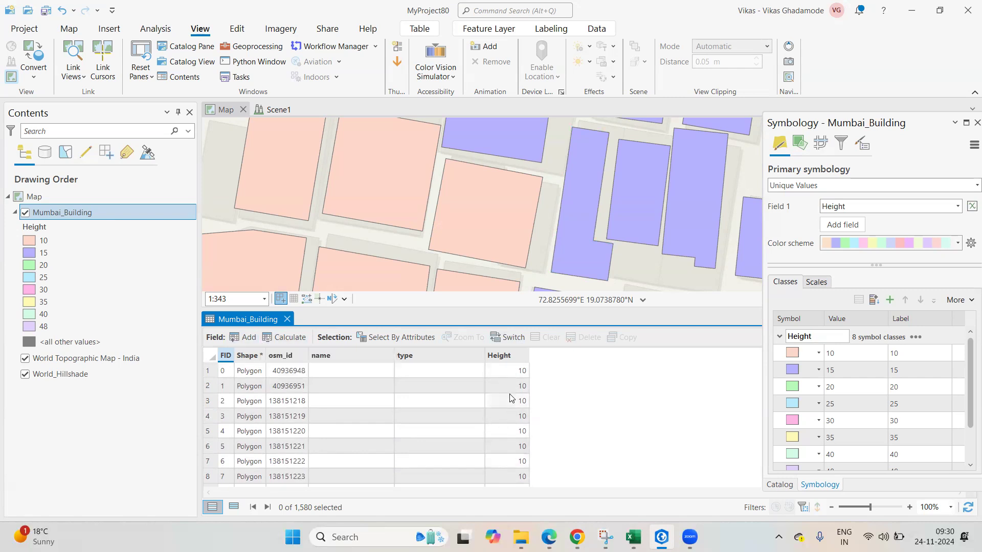
# Scroll through the 1,580 building records and bring Scene1 forward.
pyautogui.scroll(-1, 517, 409)
pyautogui.scroll(-20, 517, 413)
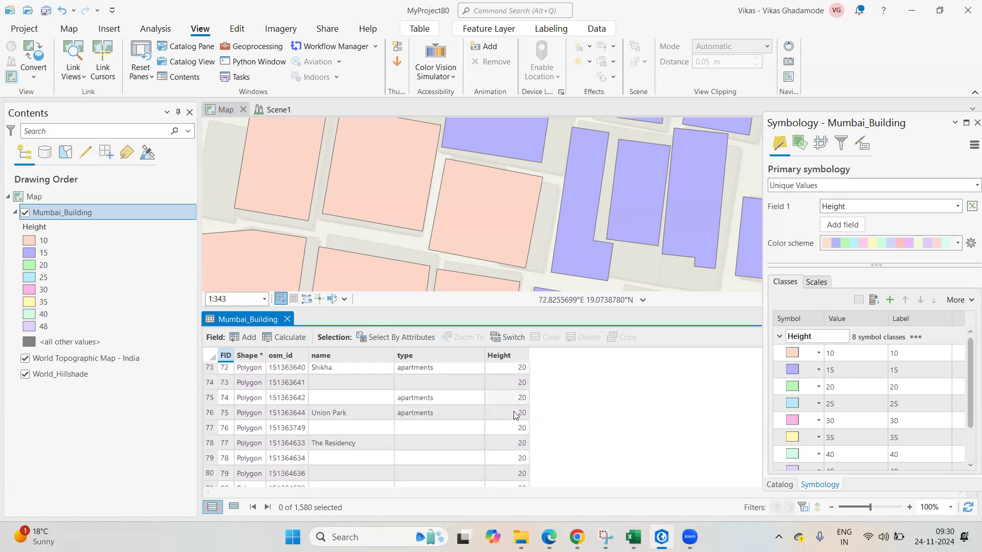
pyautogui.scroll(-20, 514, 415)
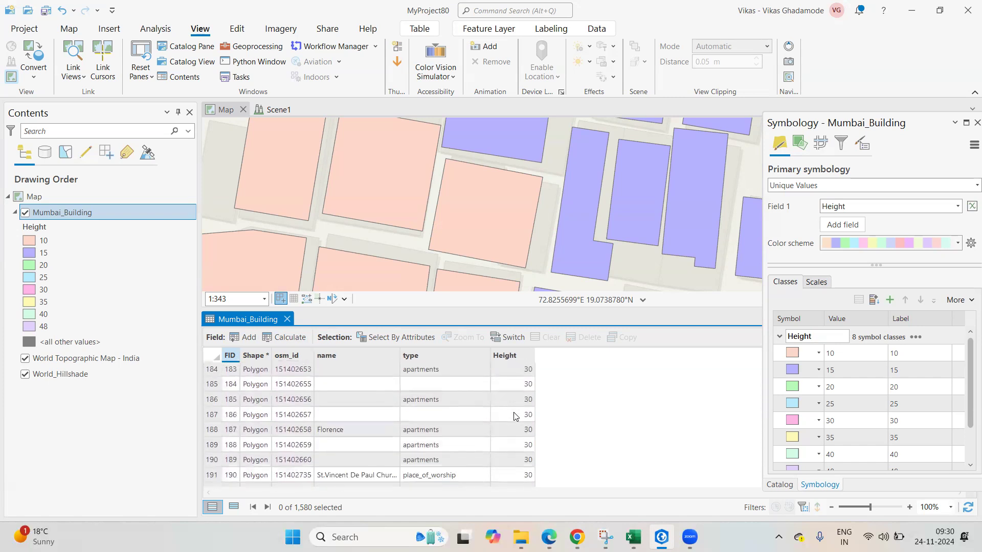
pyautogui.scroll(-12, 513, 418)
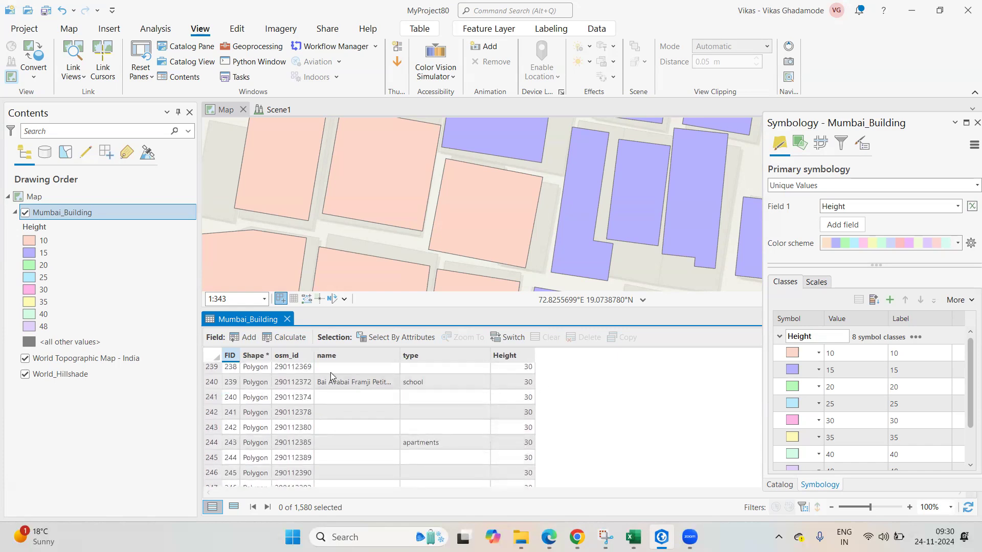
pyautogui.scroll(-2, 511, 381)
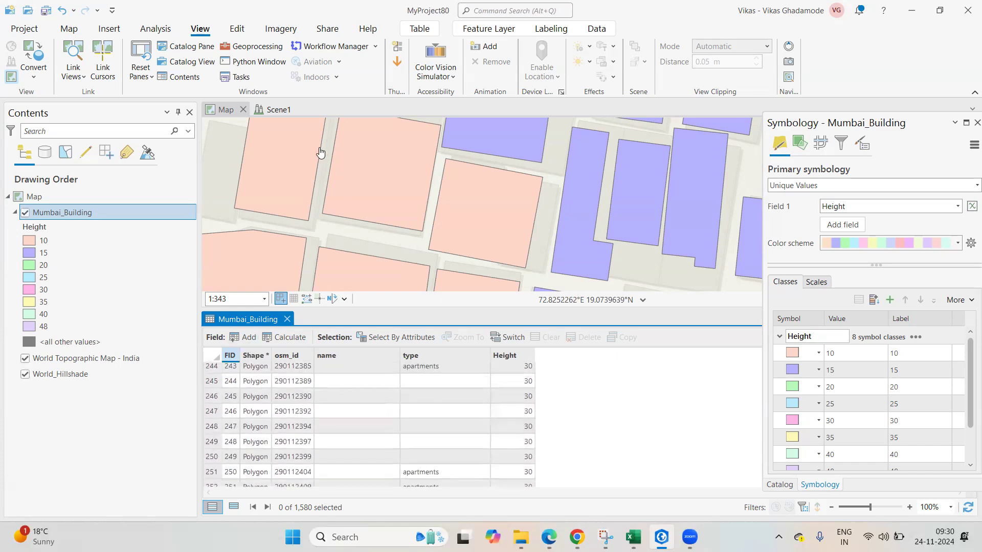
pyautogui.click(279, 111)
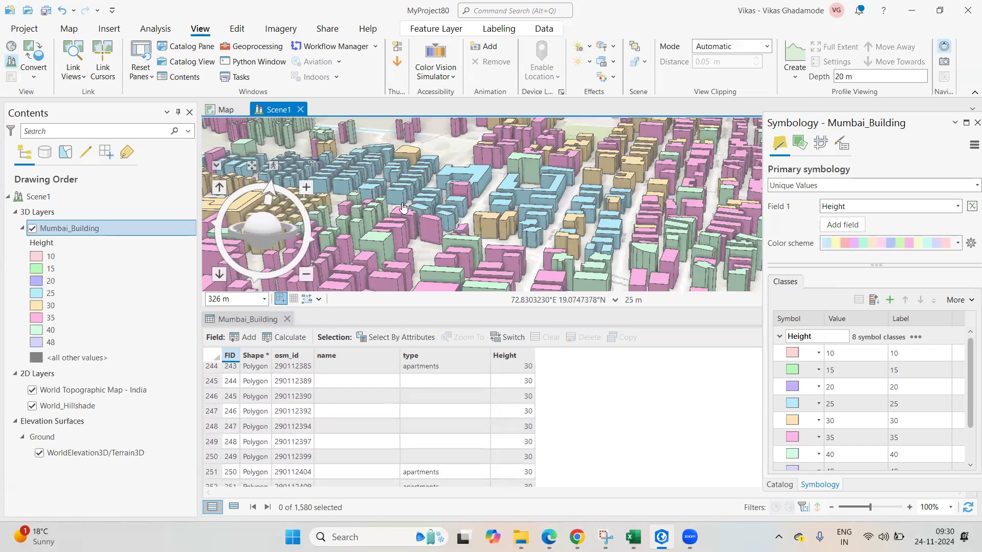
# Close Scene1 and the attribute table, and centre the building footprints on the 2D map.
pyautogui.click(300, 110)
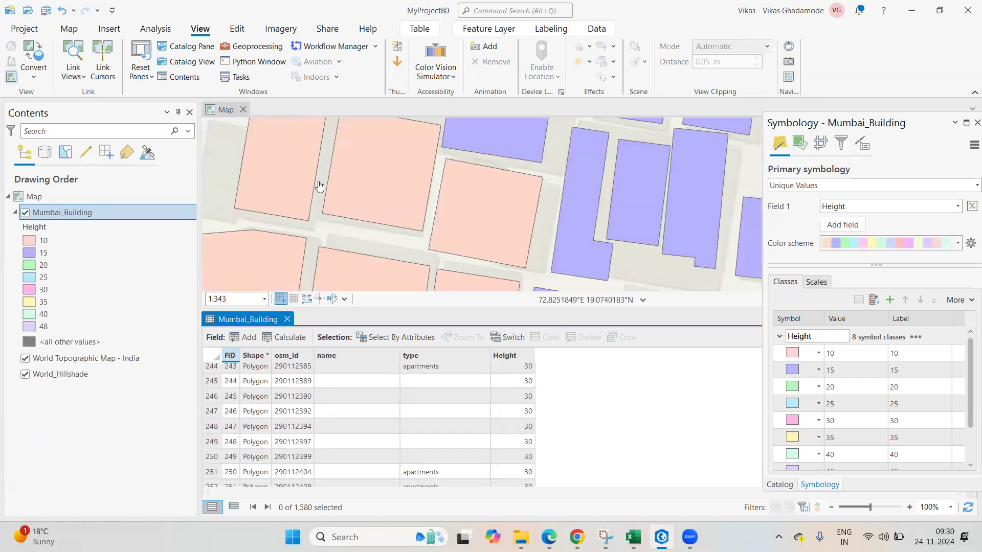
pyautogui.click(288, 320)
pyautogui.scroll(-8, 501, 299)
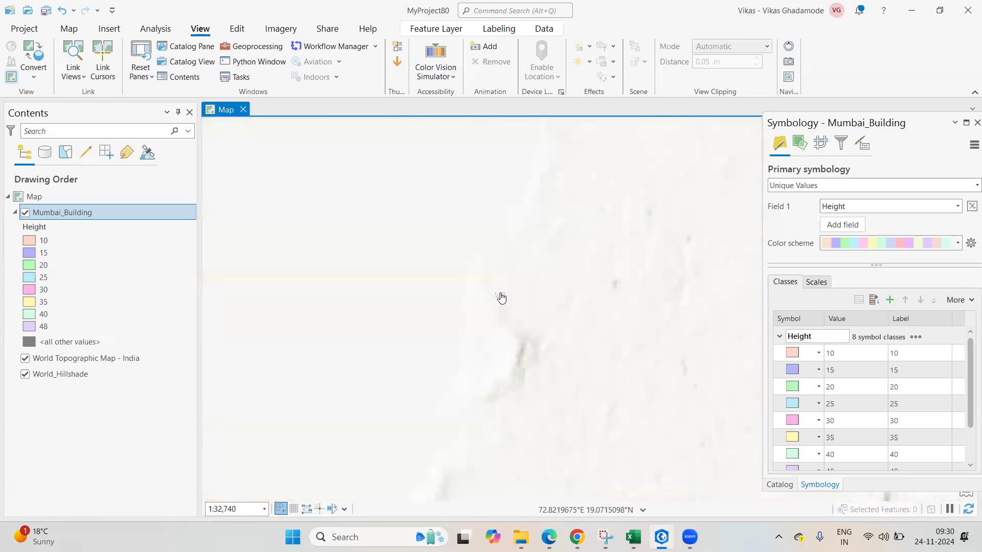
pyautogui.scroll(3, 501, 300)
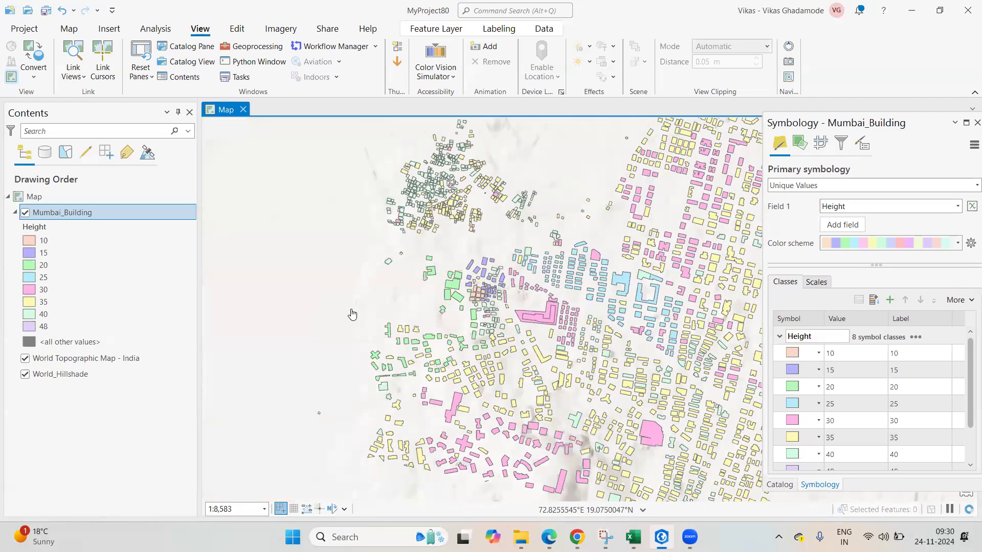
pyautogui.moveTo(534, 294); pyautogui.dragTo(444, 289)
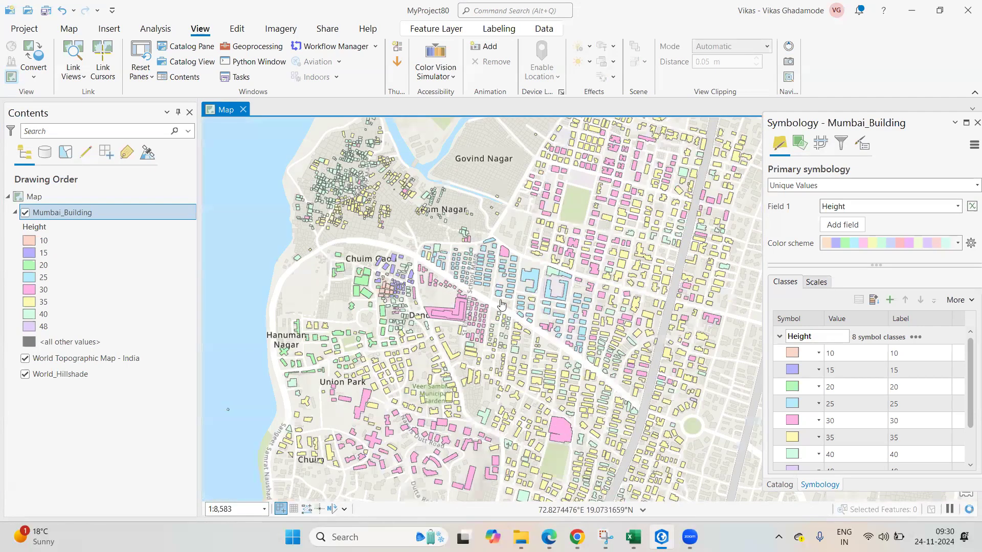
# Apply a bolder colour scheme to the Unique Values symbology on the Height field.
pyautogui.rightClick(90, 217)
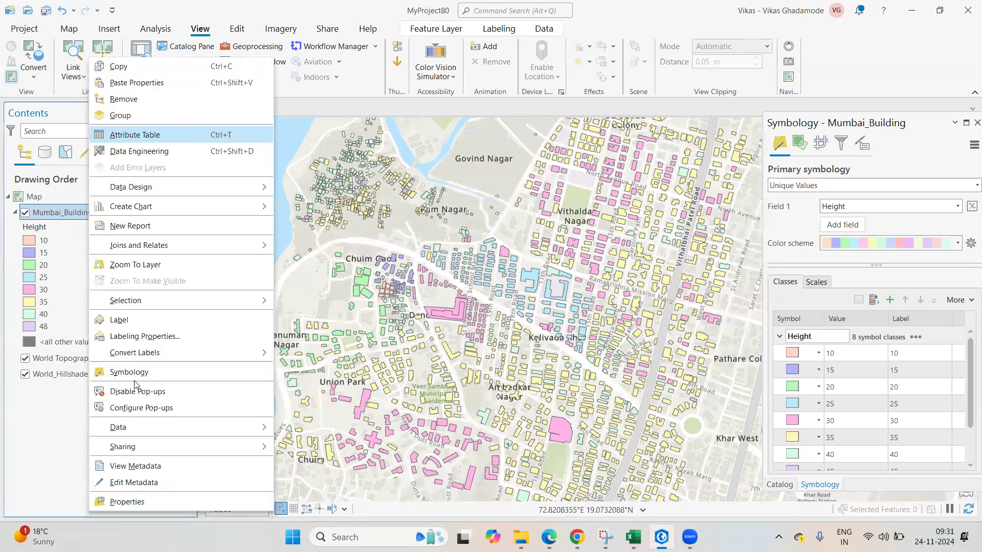
pyautogui.click(878, 193)
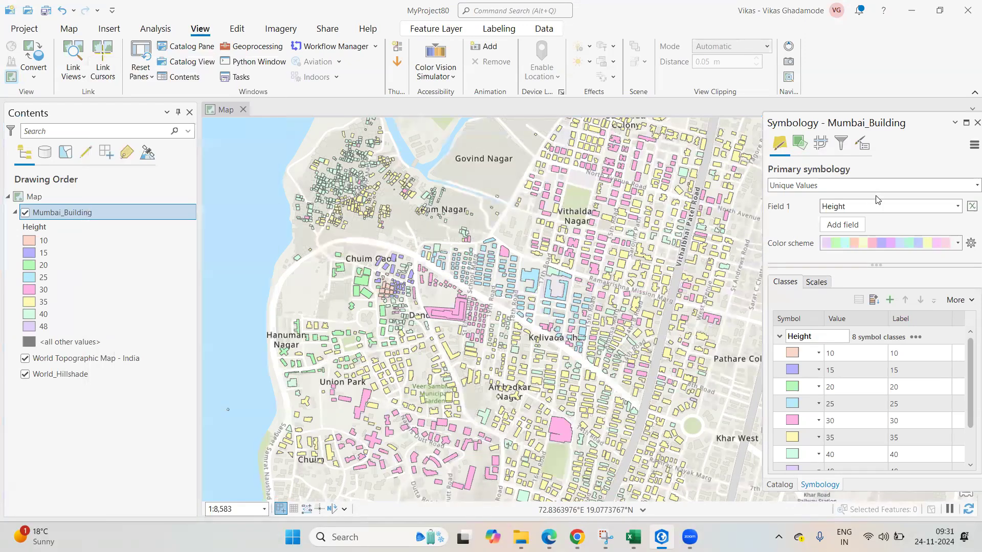
pyautogui.click(877, 186)
pyautogui.click(872, 253)
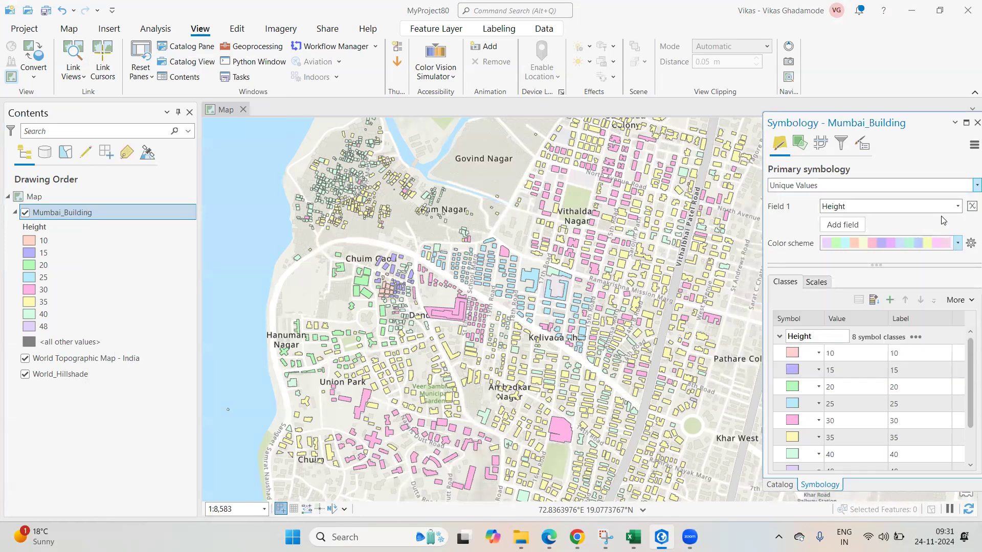
pyautogui.click(936, 261)
pyautogui.click(958, 244)
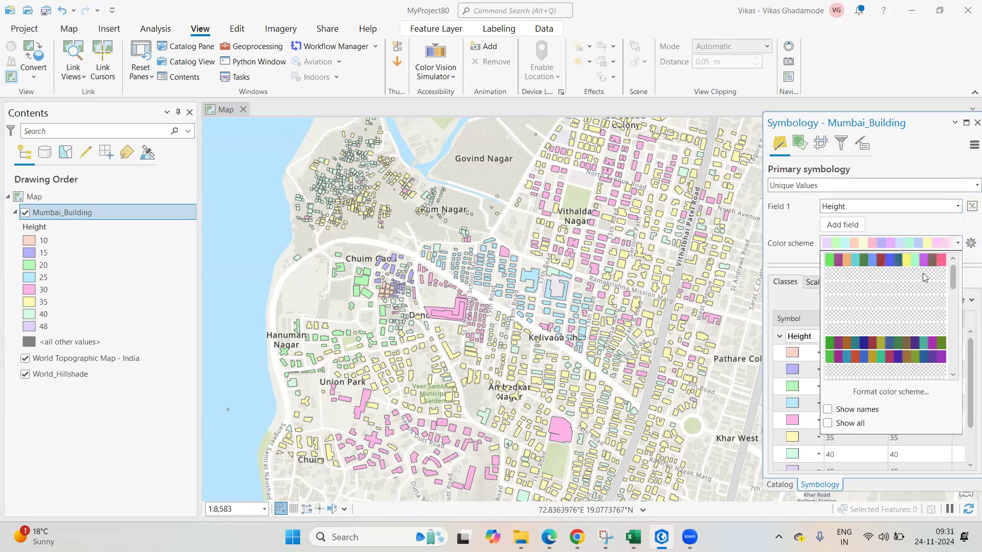
pyautogui.click(879, 361)
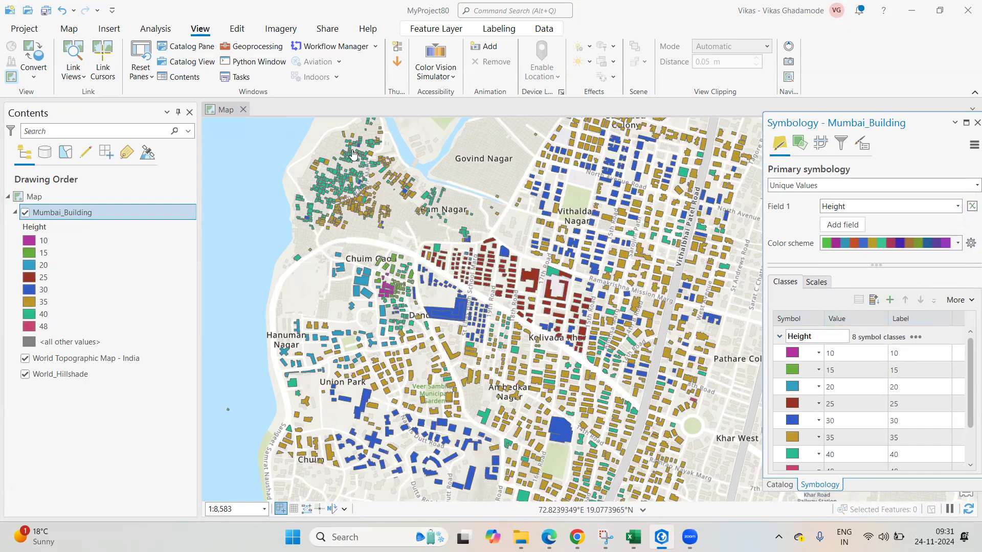
pyautogui.click(109, 29)
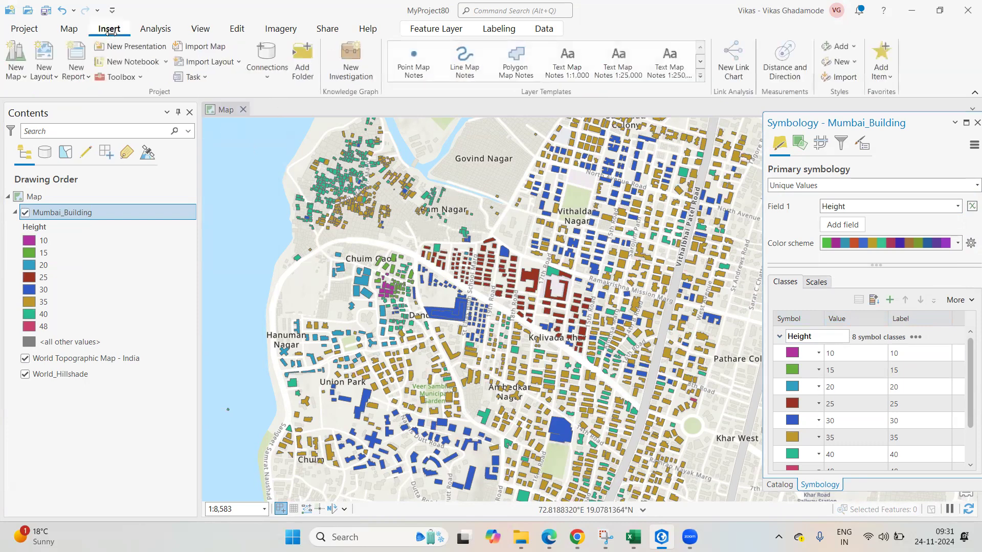
# Insert a new local scene, Scene2, with topographic, hillshade and terrain layers.
pyautogui.click(10, 77)
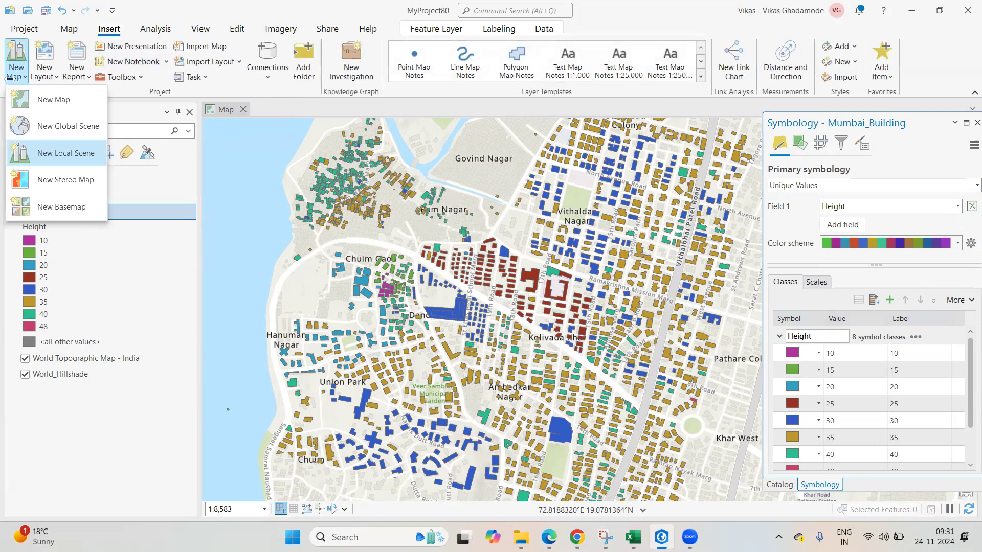
pyautogui.click(71, 155)
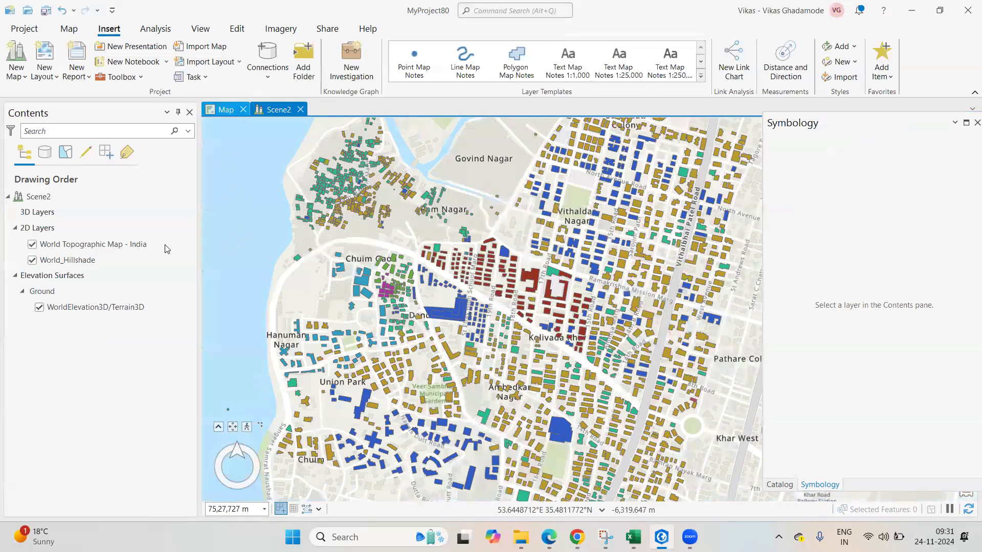
pyautogui.rightClick(107, 212)
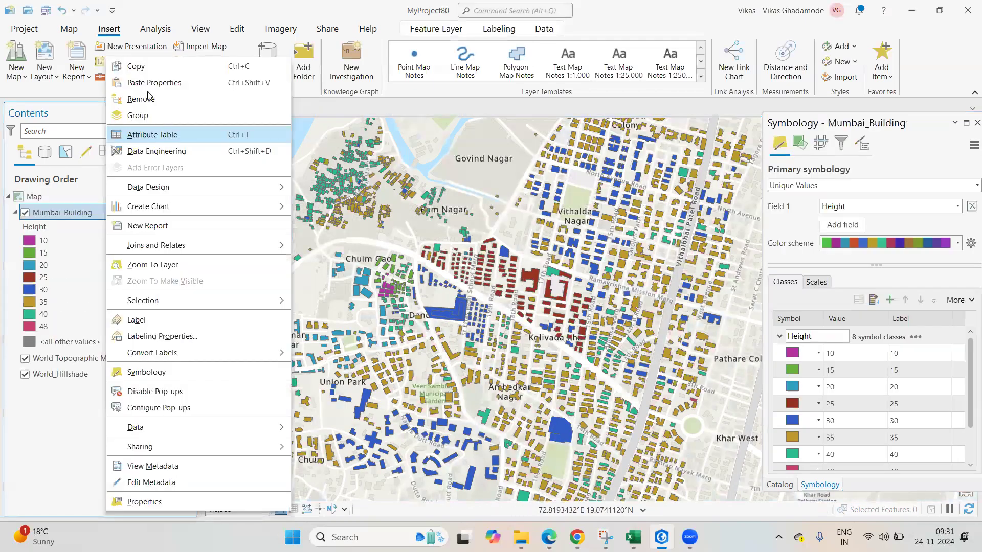
# Copy Mumbai_Building into Scene2 and place it in the 3D Layers group.
pyautogui.press('Escape')
pyautogui.click(269, 110)
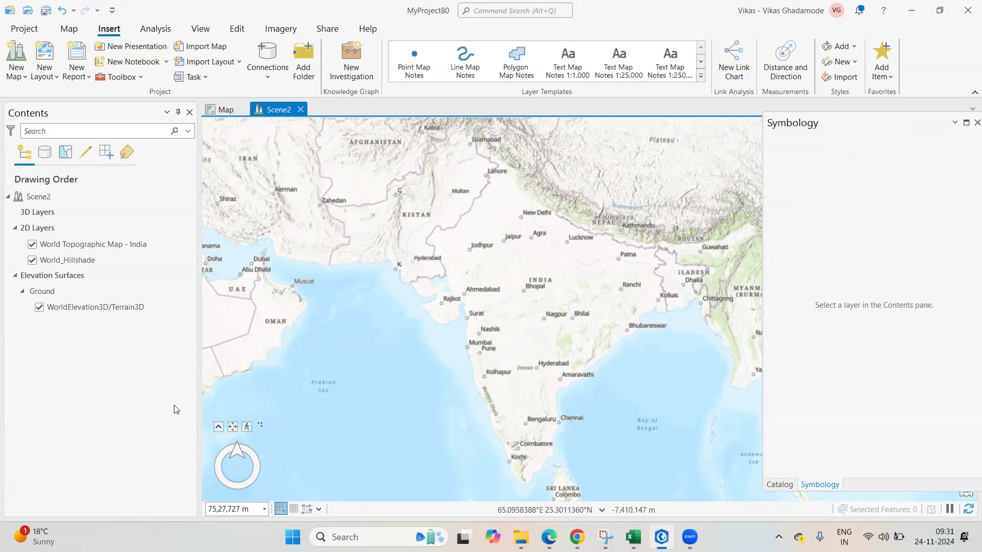
pyautogui.click(141, 390)
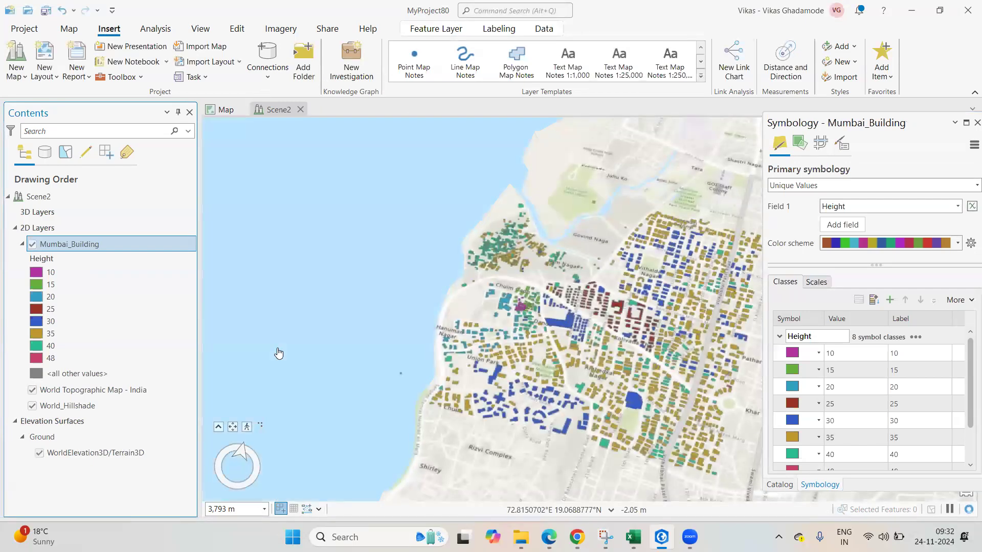
pyautogui.click(505, 373)
pyautogui.moveTo(505, 373); pyautogui.dragTo(447, 373)
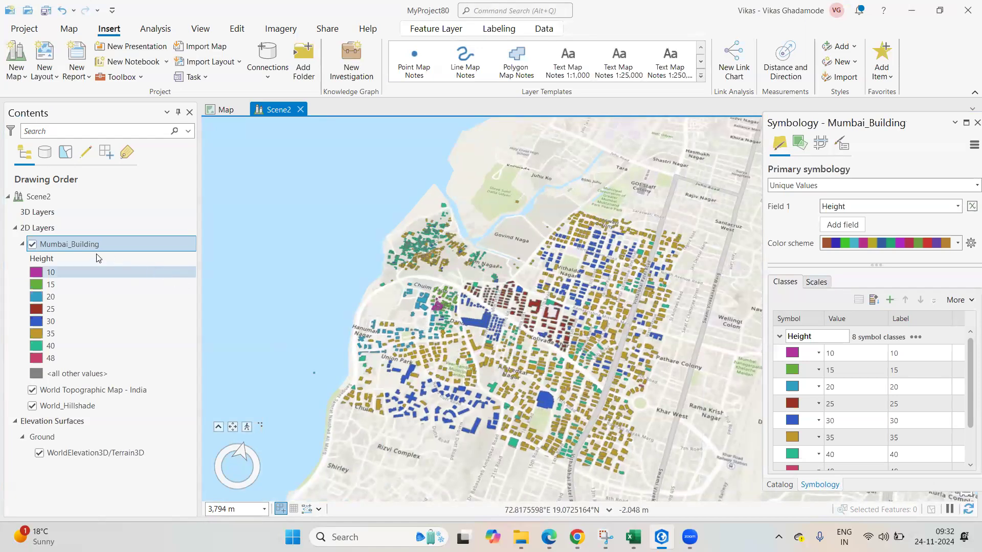
pyautogui.moveTo(76, 245); pyautogui.dragTo(52, 215)
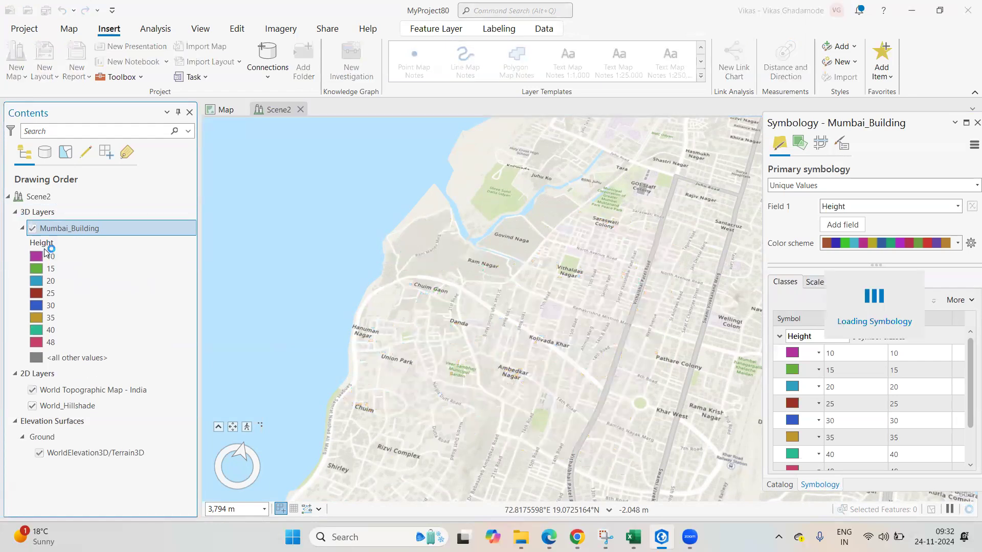
# Zoom Scene2 to the Mumbai_Building extent and bring up the Feature Layer extrusion settings.
pyautogui.rightClick(88, 231)
pyautogui.click(149, 268)
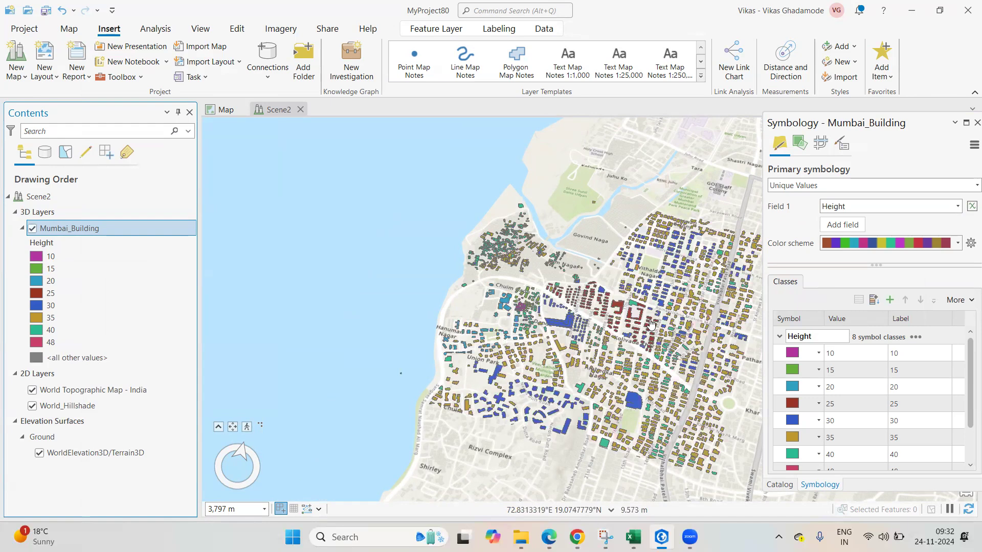
pyautogui.scroll(2, 651, 322)
pyautogui.scroll(2, 596, 317)
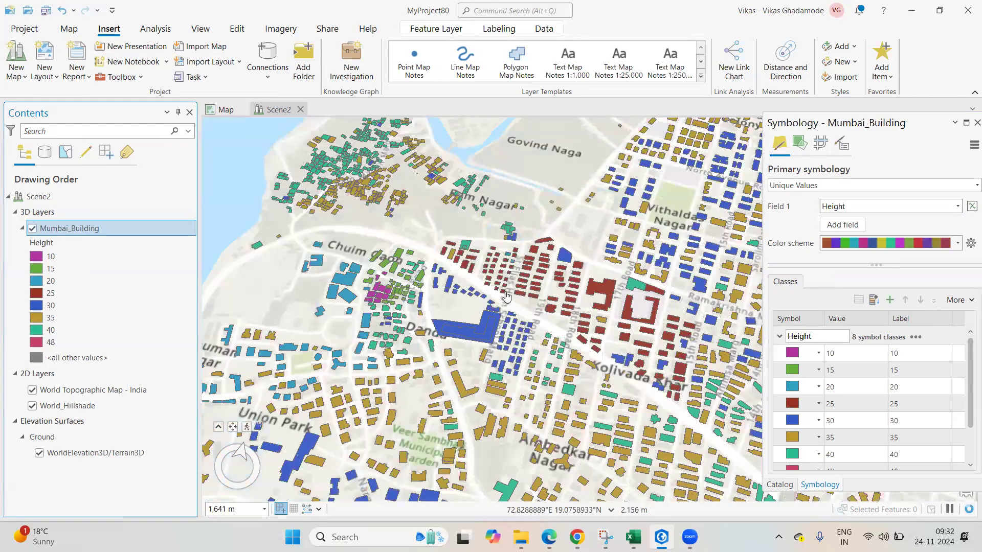
pyautogui.click(428, 32)
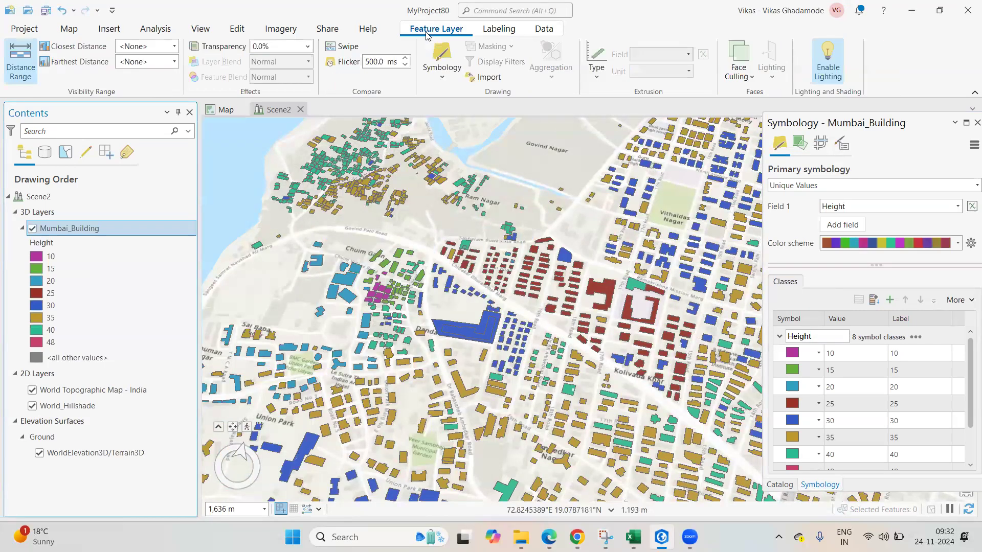
# Extrude Mumbai_Building to Absolute Height from the Height field in Meters, then view the 2D map.
pyautogui.click(598, 76)
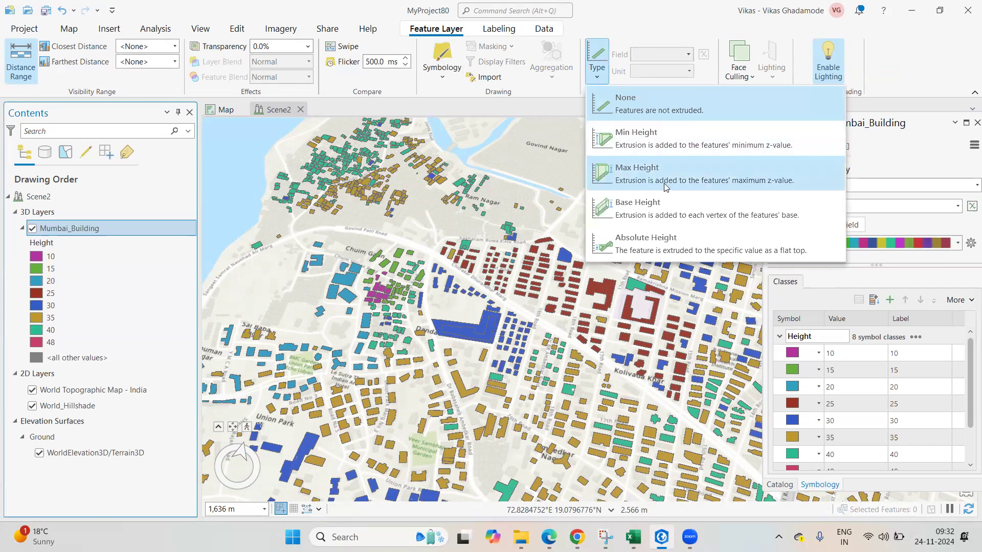
pyautogui.click(663, 244)
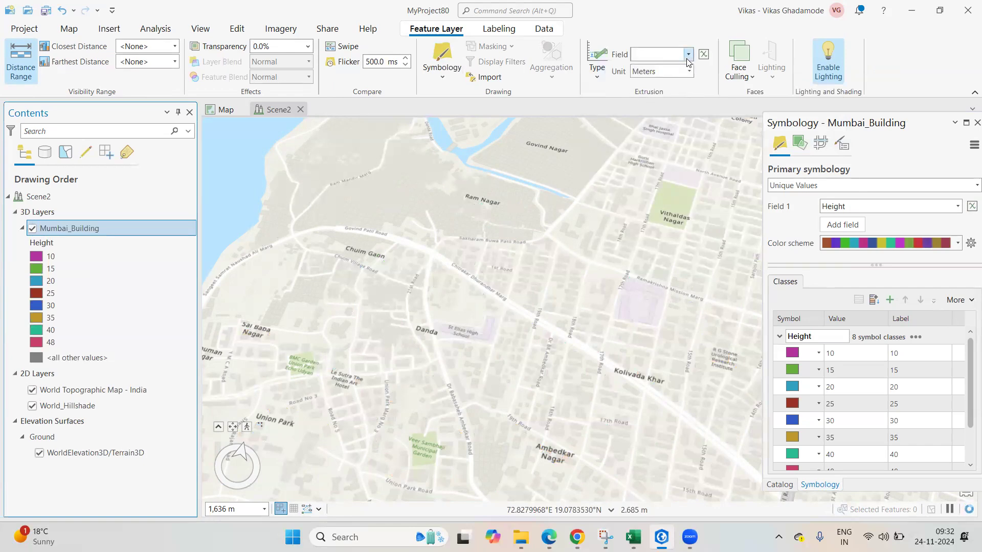
pyautogui.click(689, 55)
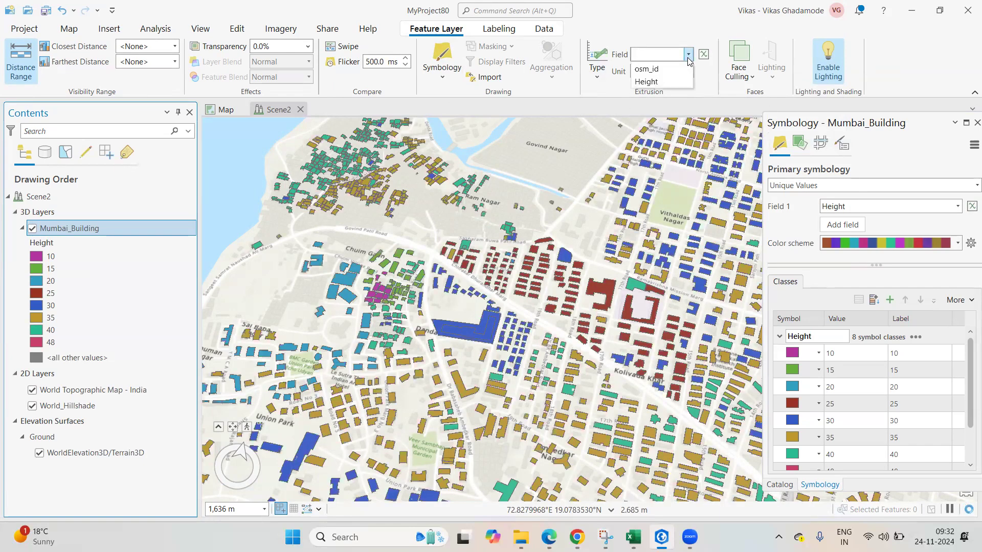
pyautogui.click(678, 83)
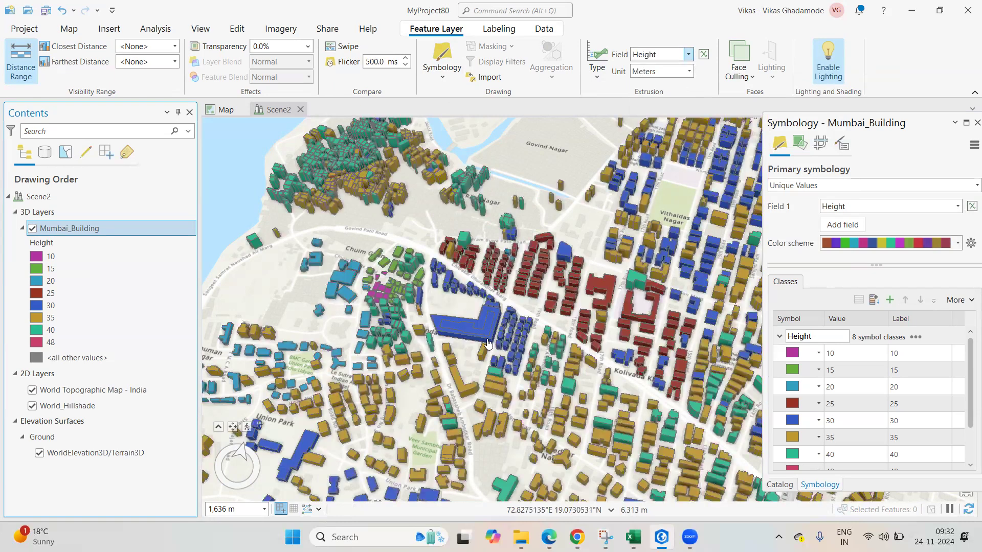
pyautogui.click(689, 74)
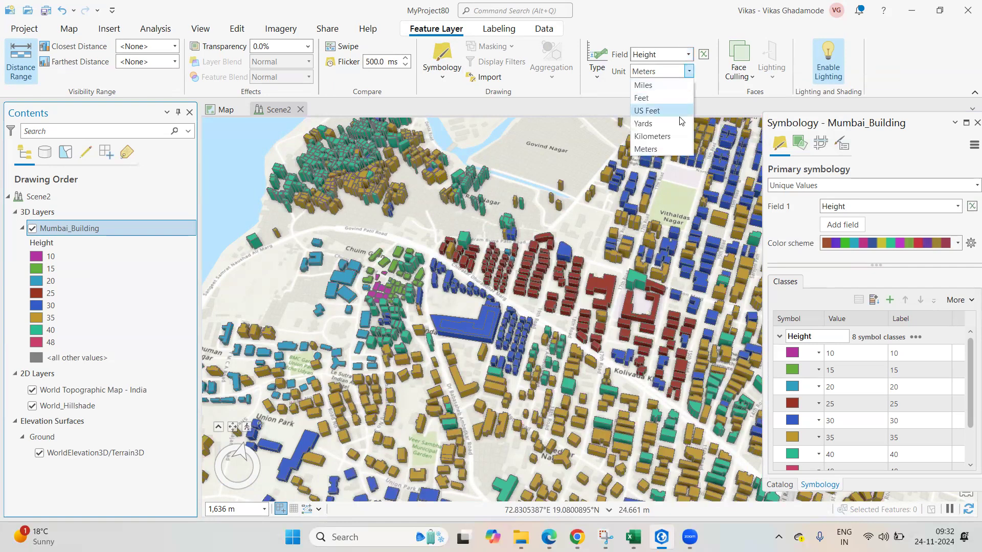
pyautogui.click(664, 155)
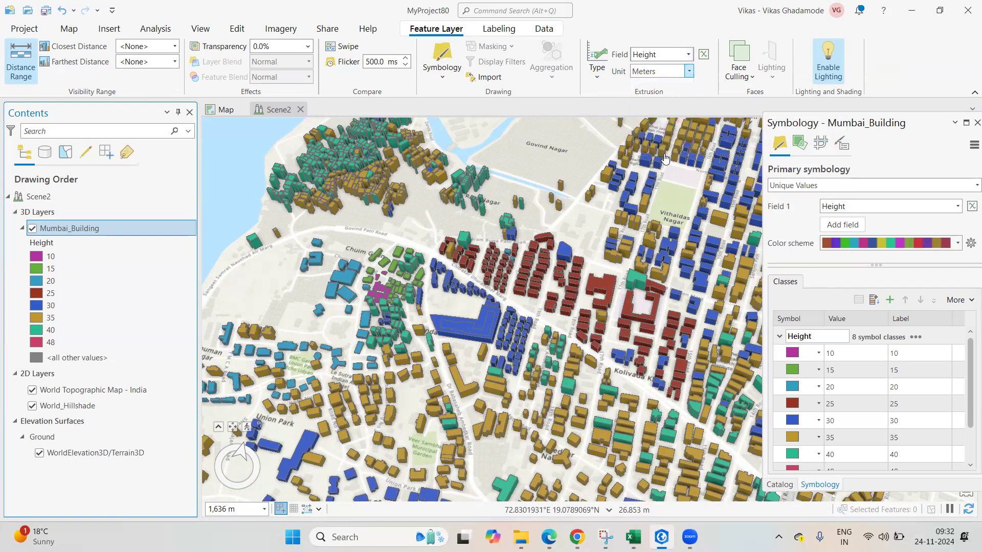
pyautogui.scroll(-2, 376, 302)
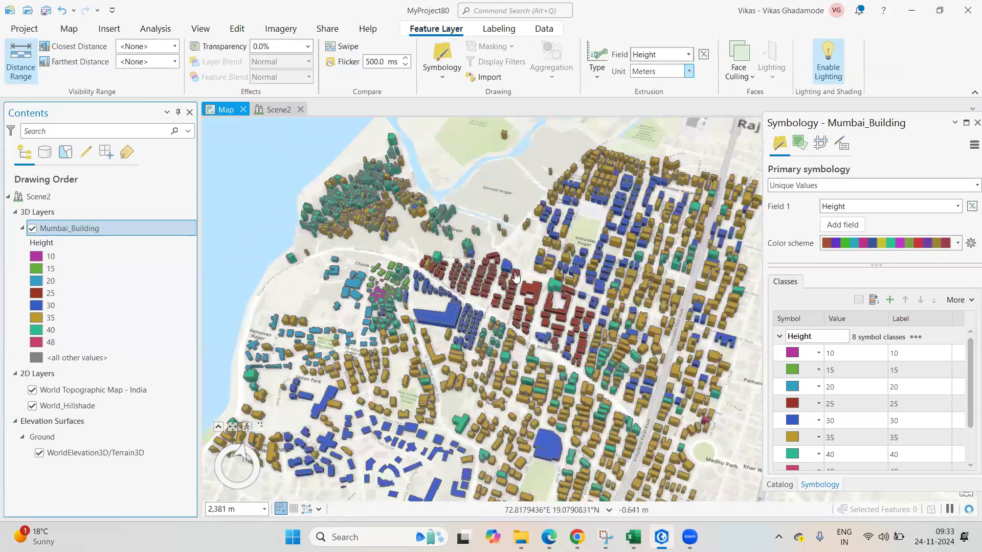
pyautogui.click(225, 110)
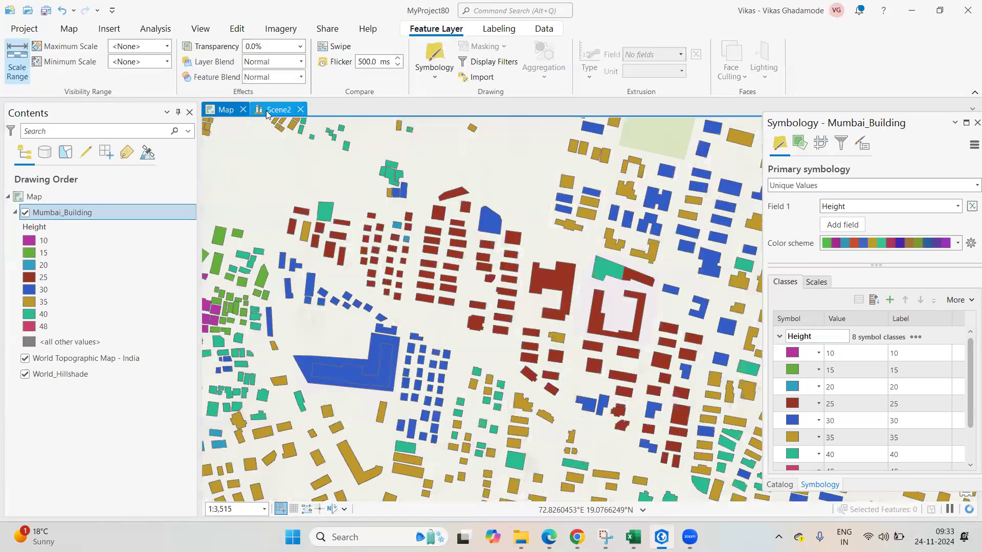
# In the 3D scene, move toward Govind Nagar, tilt obliquely and orbit to the northern area.
pyautogui.click(268, 111)
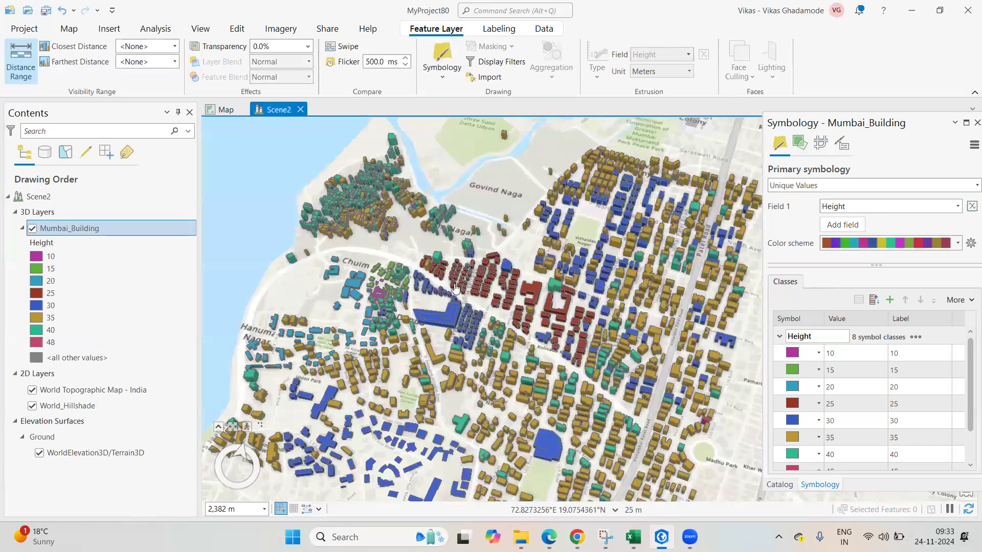
pyautogui.scroll(5, 454, 290)
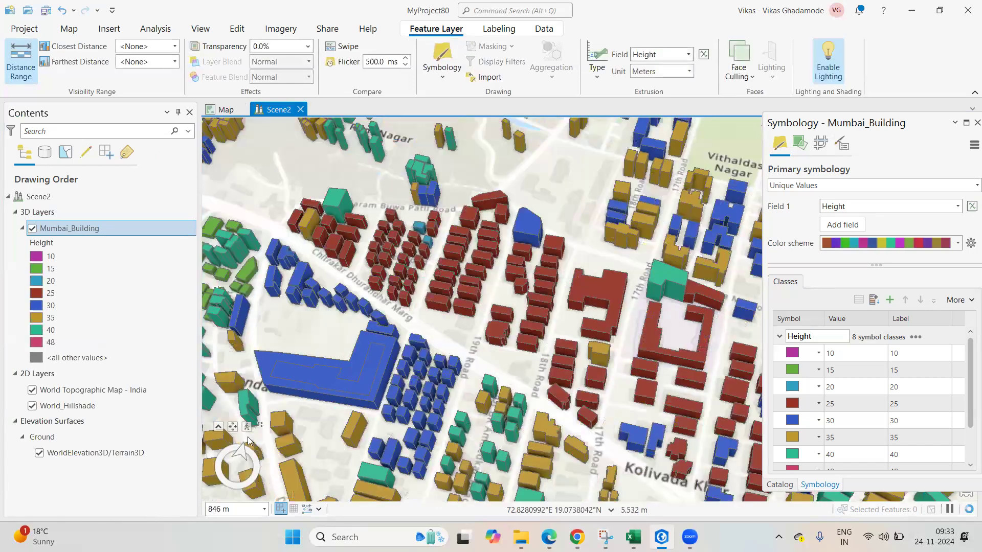
pyautogui.moveTo(231, 434)
pyautogui.moveTo(266, 453); pyautogui.dragTo(296, 401)
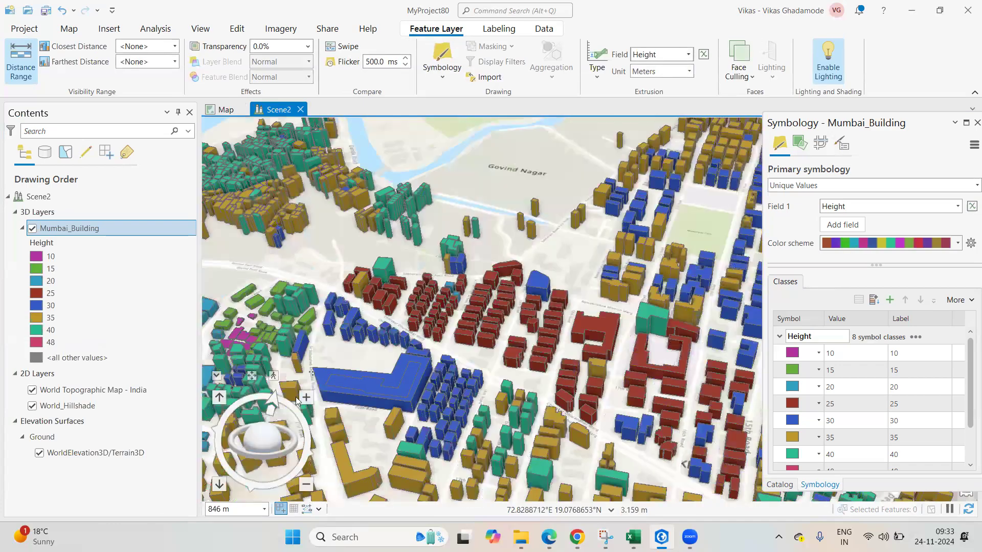
pyautogui.moveTo(265, 436); pyautogui.dragTo(261, 440)
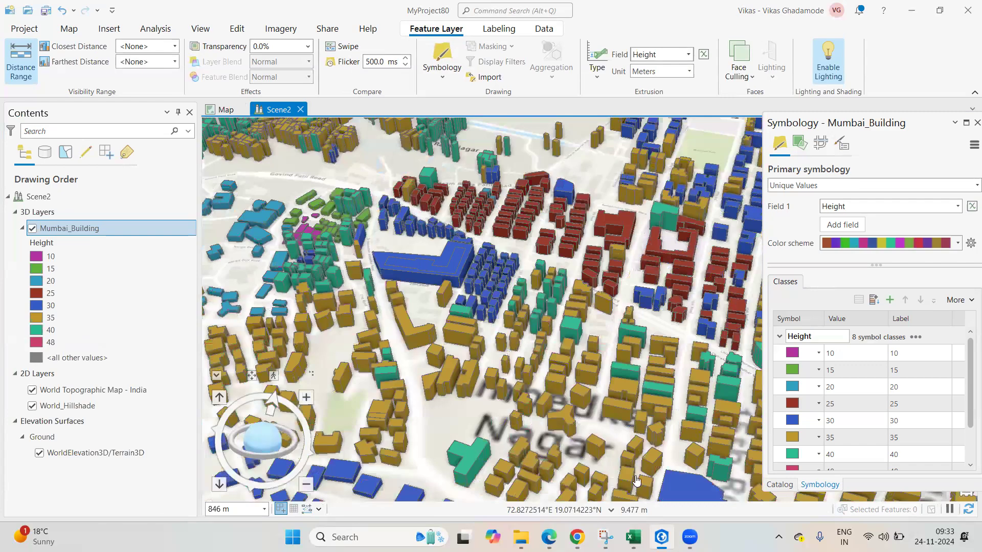
pyautogui.scroll(-2, 477, 404)
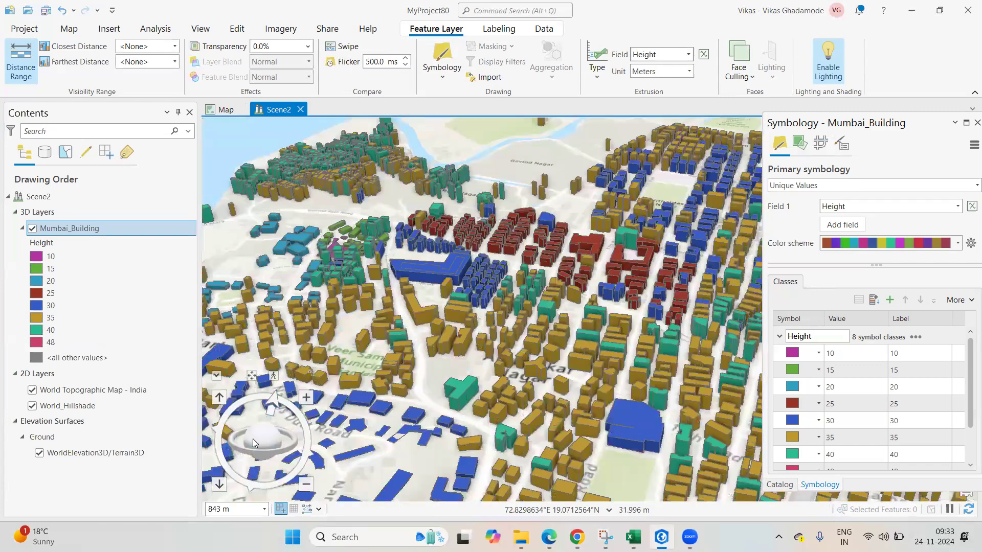
pyautogui.moveTo(261, 429); pyautogui.dragTo(266, 421)
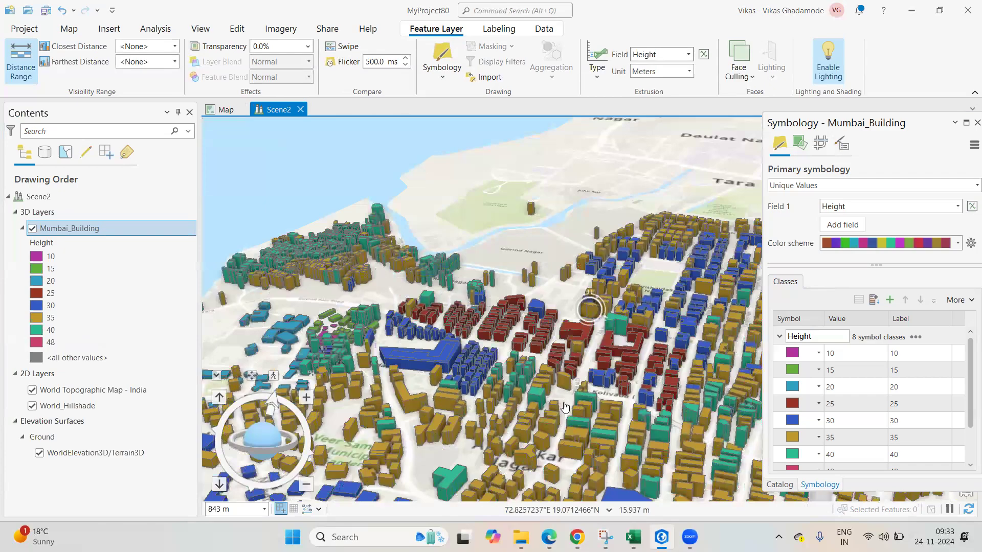
pyautogui.scroll(3, 549, 390)
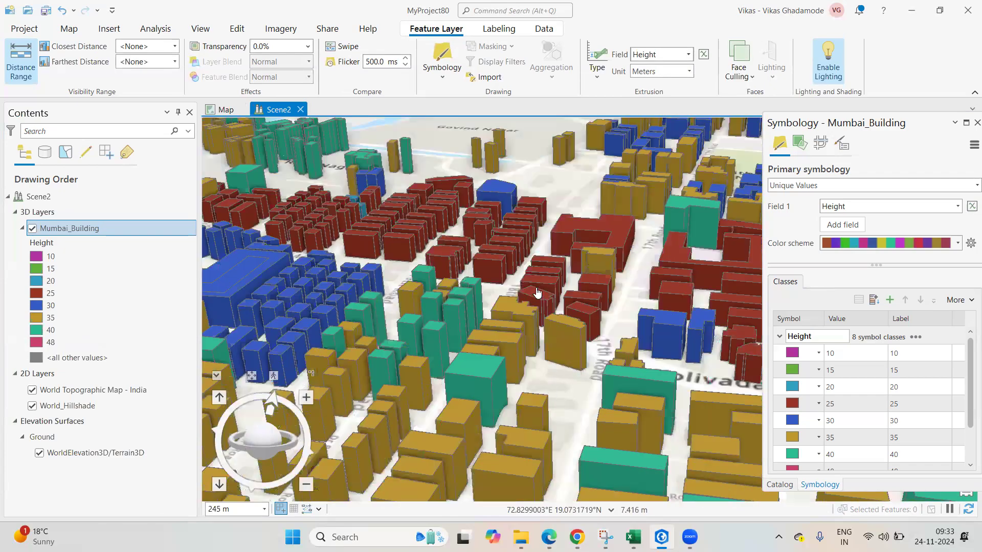
# Centre the blue L-shaped building, zoom in on it, then return to the 2D map.
pyautogui.moveTo(655, 302); pyautogui.dragTo(607, 288)
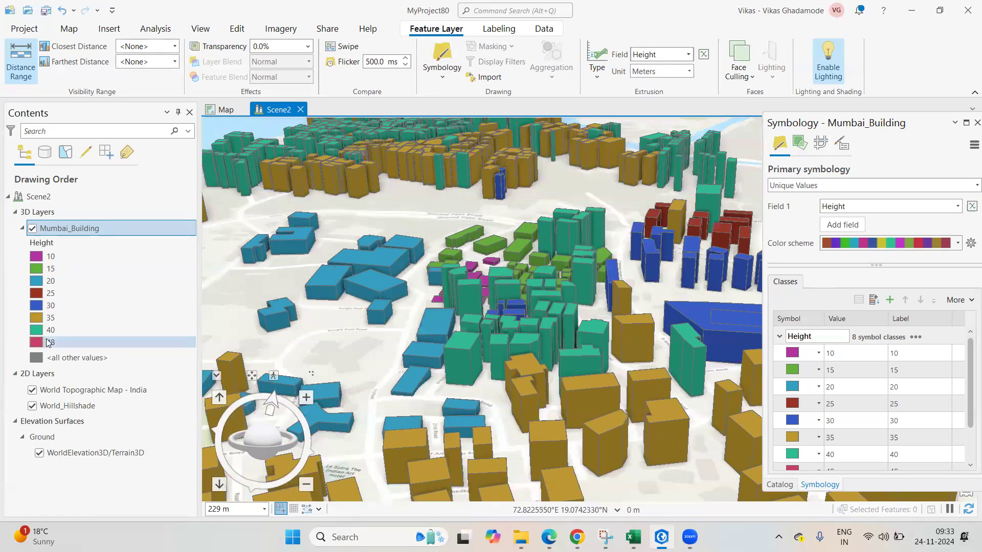
pyautogui.scroll(-2, 528, 294)
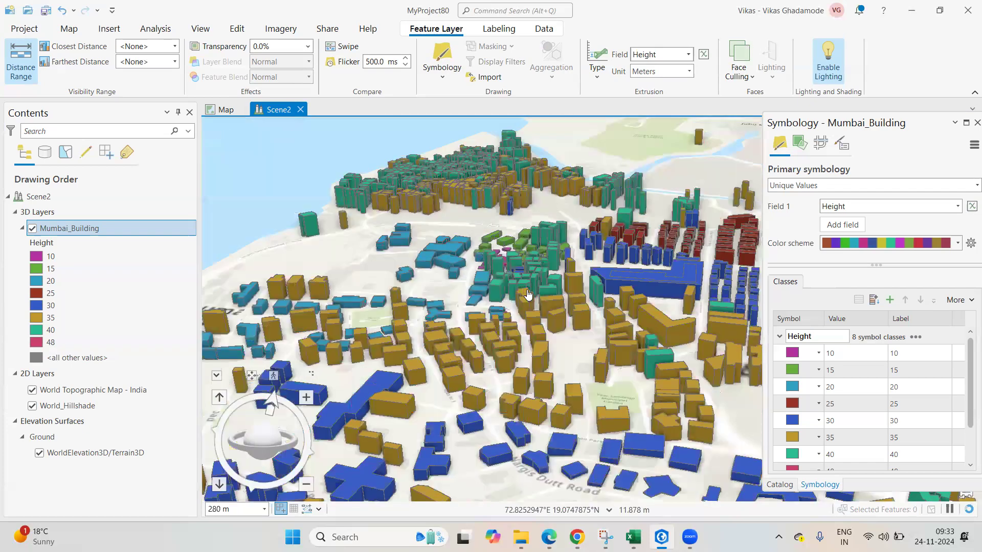
pyautogui.scroll(-5, 566, 295)
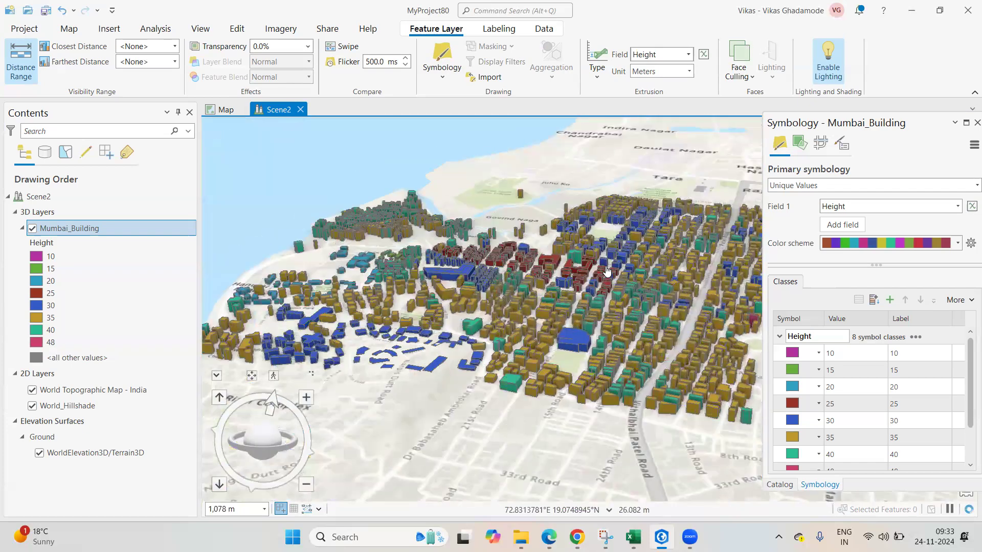
pyautogui.scroll(3, 606, 277)
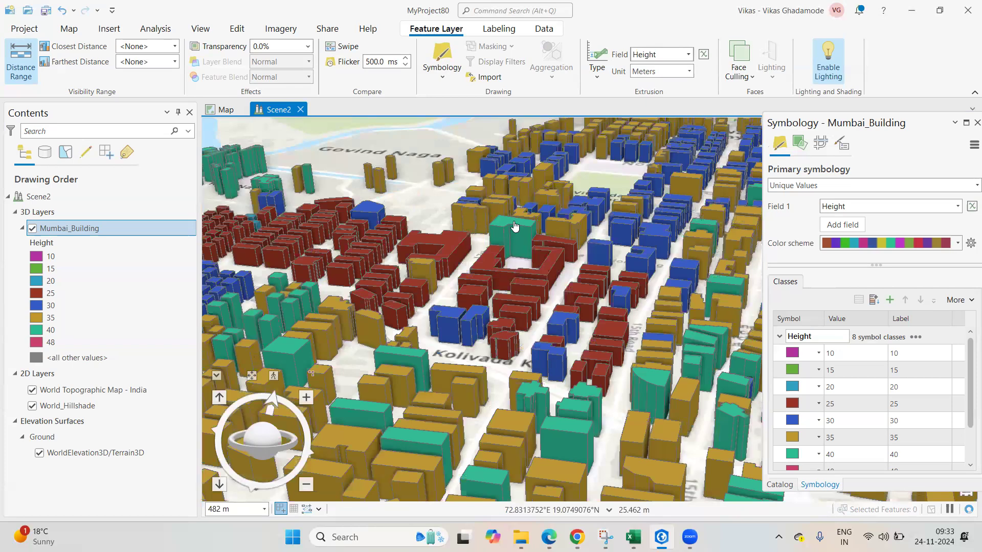
pyautogui.scroll(2, 515, 226)
pyautogui.scroll(2, 518, 233)
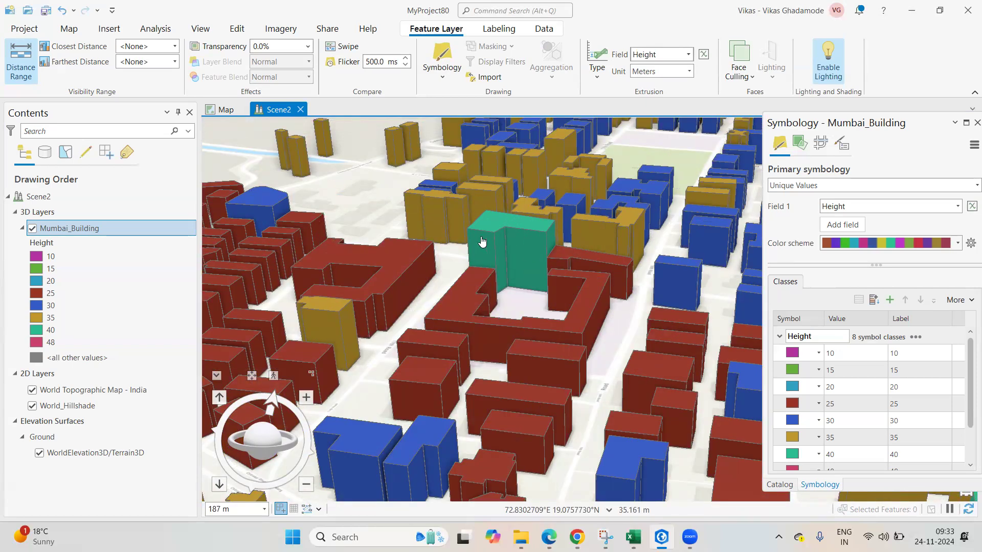
pyautogui.click(225, 109)
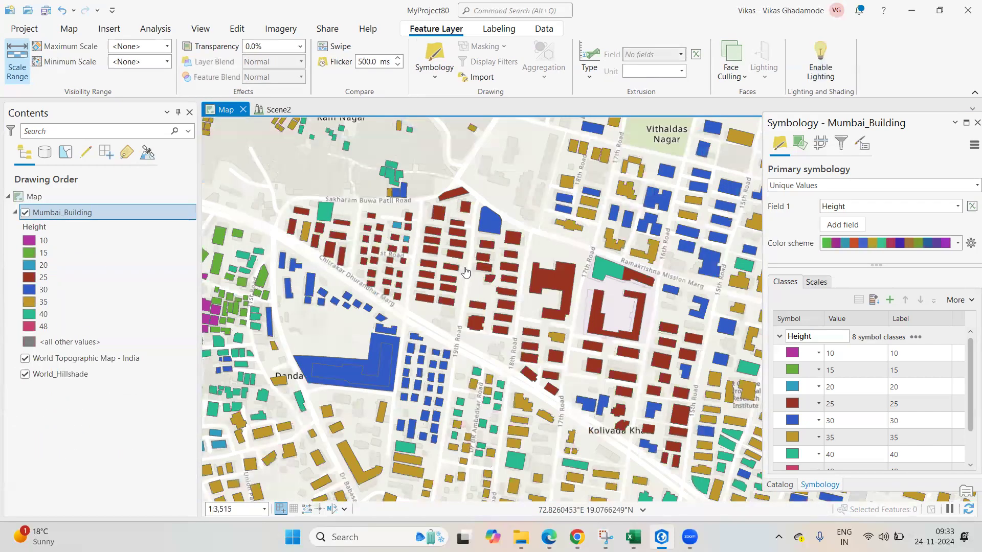
# Zoom out in Scene2 and float it as a separate window beside the 2D Map.
pyautogui.click(276, 110)
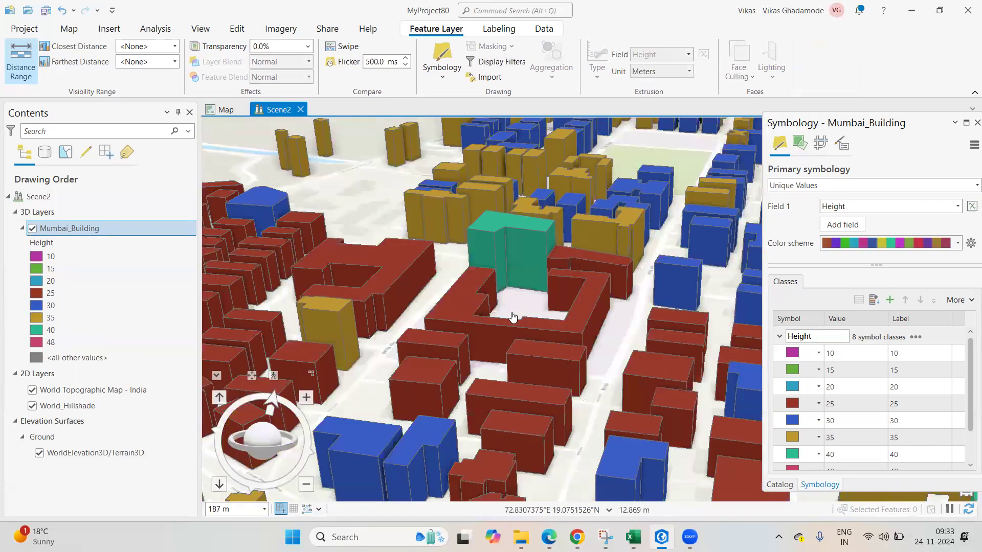
pyautogui.scroll(-5, 527, 368)
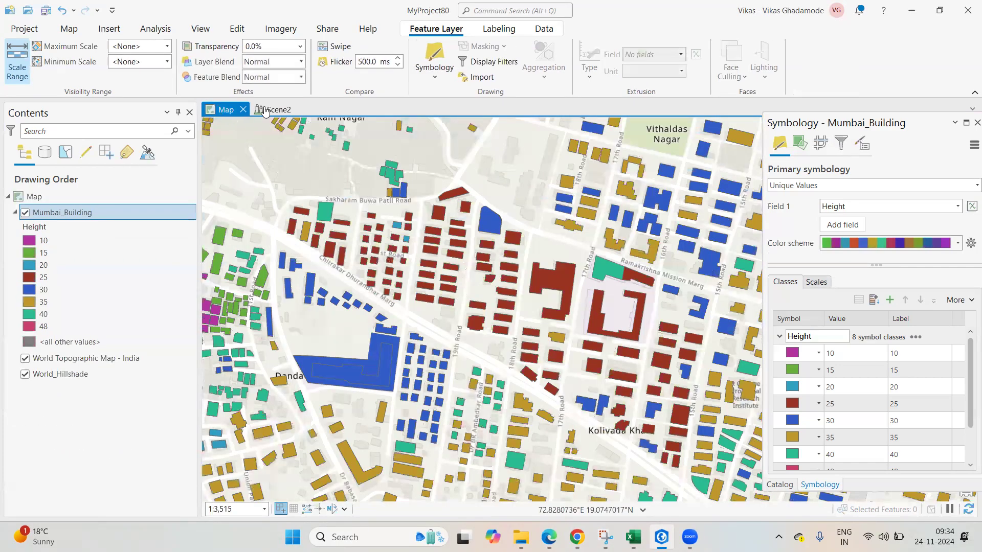
pyautogui.click(267, 110)
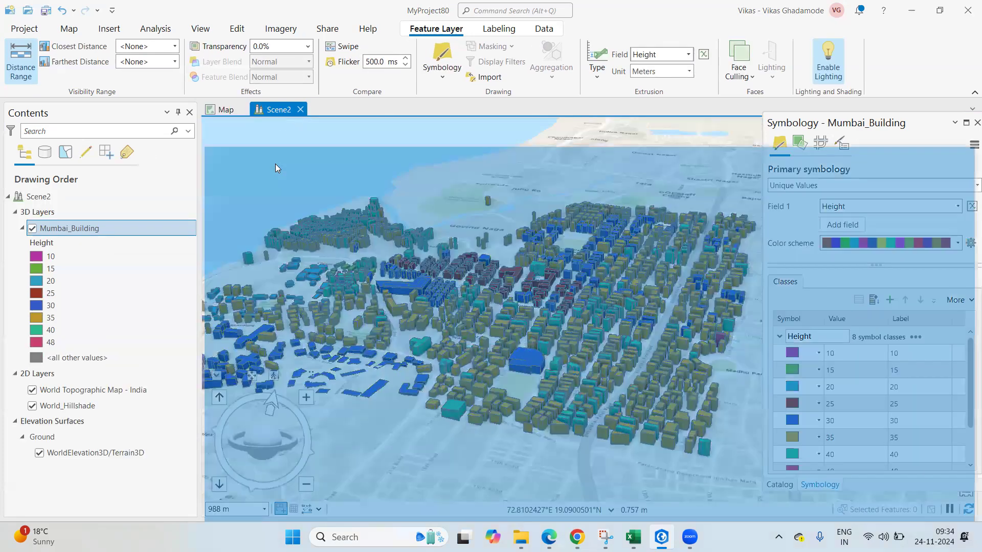
pyautogui.moveTo(275, 164); pyautogui.dragTo(565, 137)
pyautogui.moveTo(638, 235); pyautogui.dragTo(632, 233)
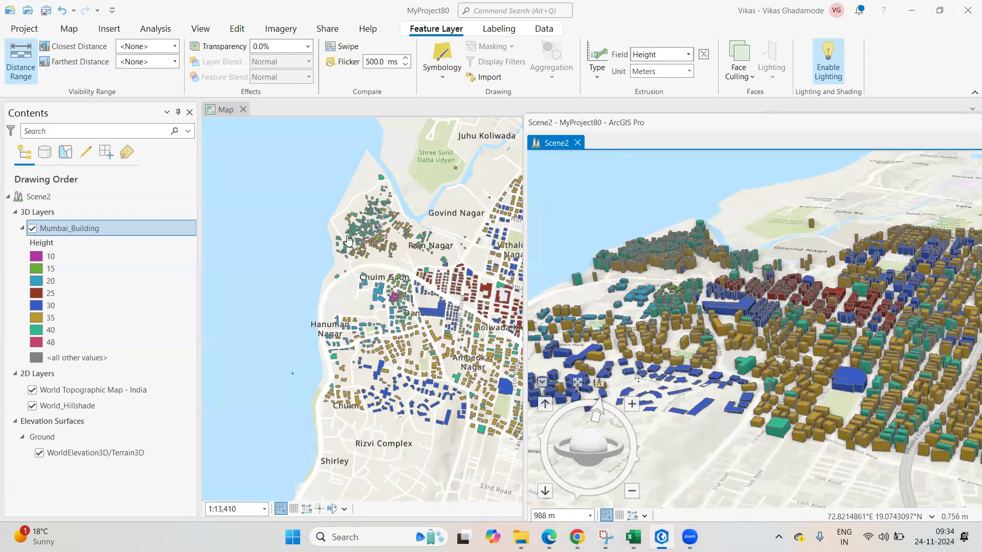
# Link the Map and Scene2 by Center And Scale, then zoom both views together.
pyautogui.click(200, 29)
pyautogui.click(78, 77)
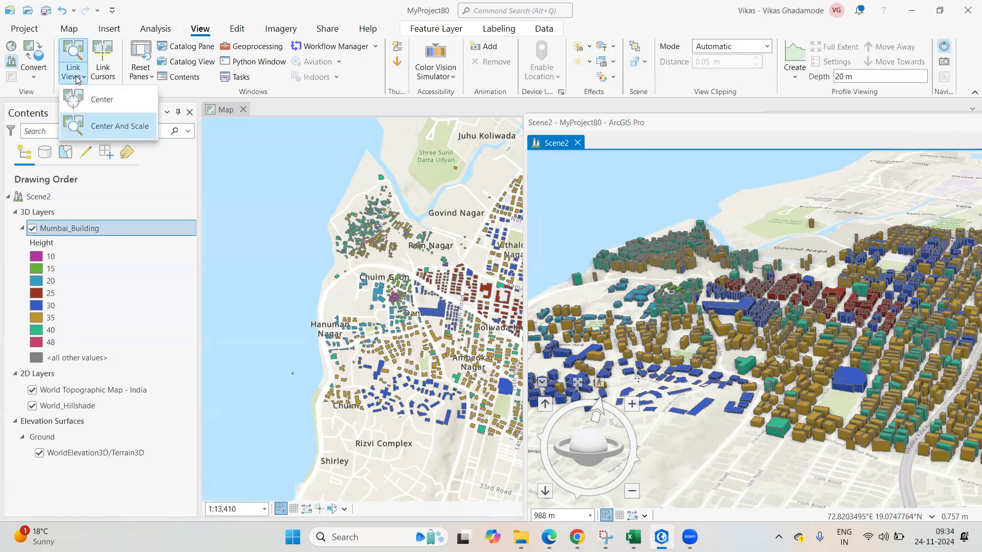
pyautogui.click(115, 133)
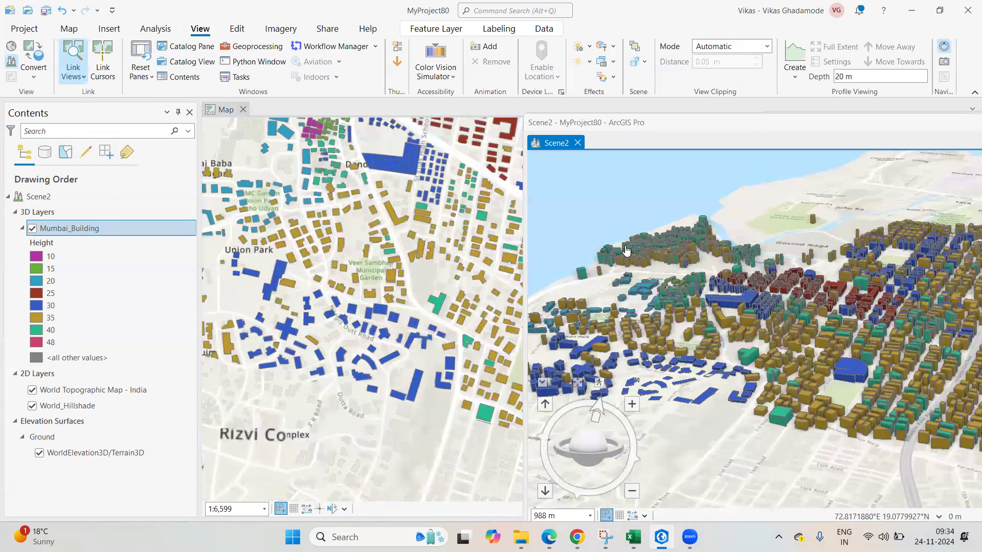
pyautogui.scroll(5, 408, 161)
pyautogui.scroll(-5, 377, 276)
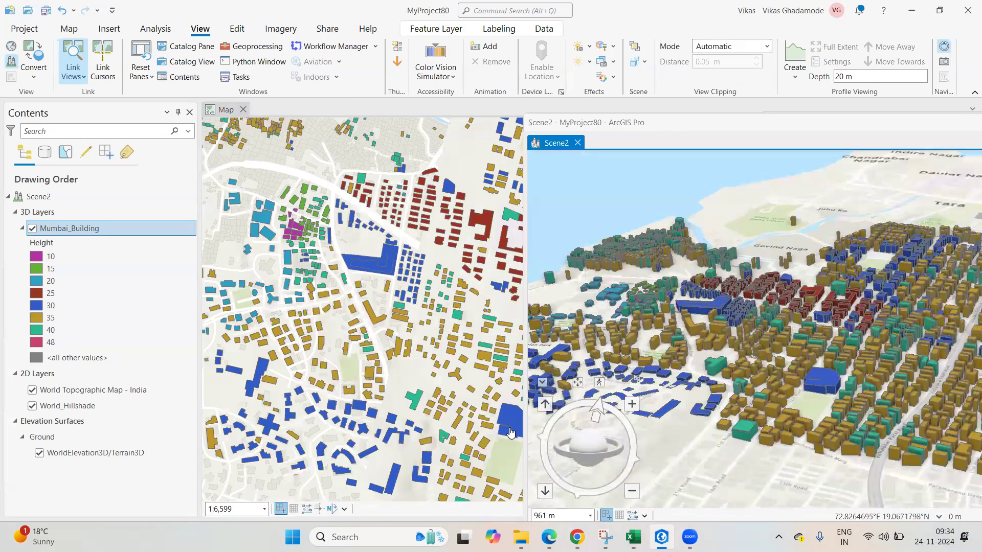
pyautogui.scroll(5, 436, 347)
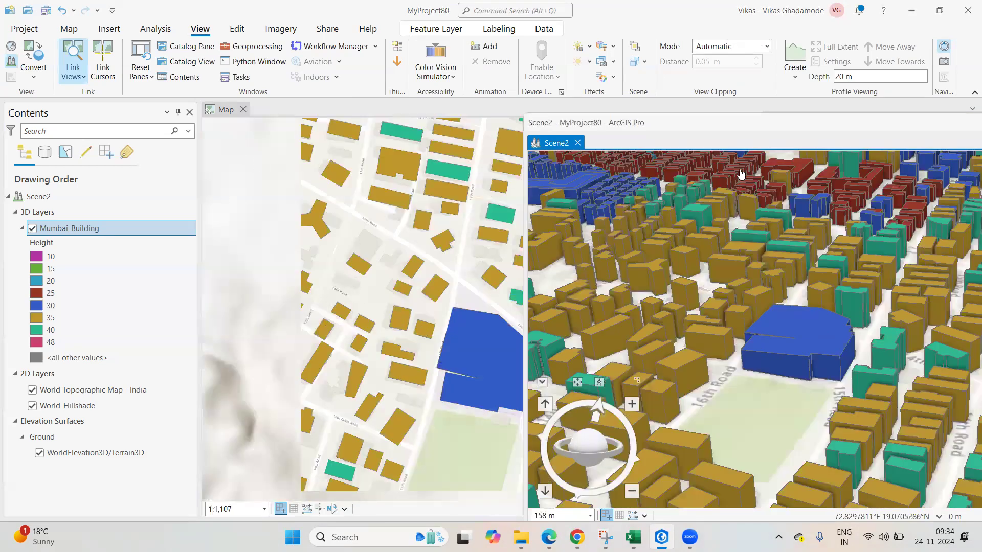
pyautogui.scroll(-8, 546, 208)
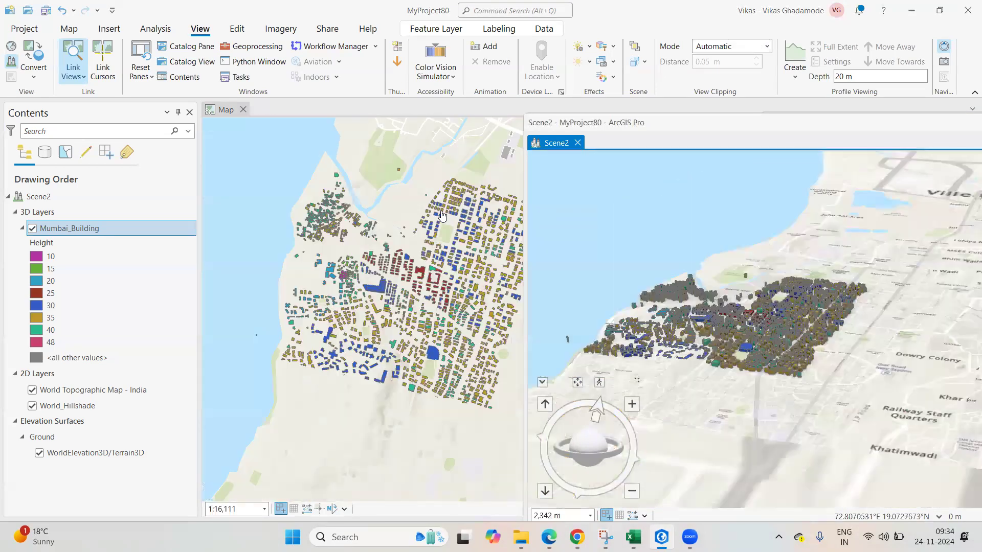
pyautogui.scroll(1, 444, 324)
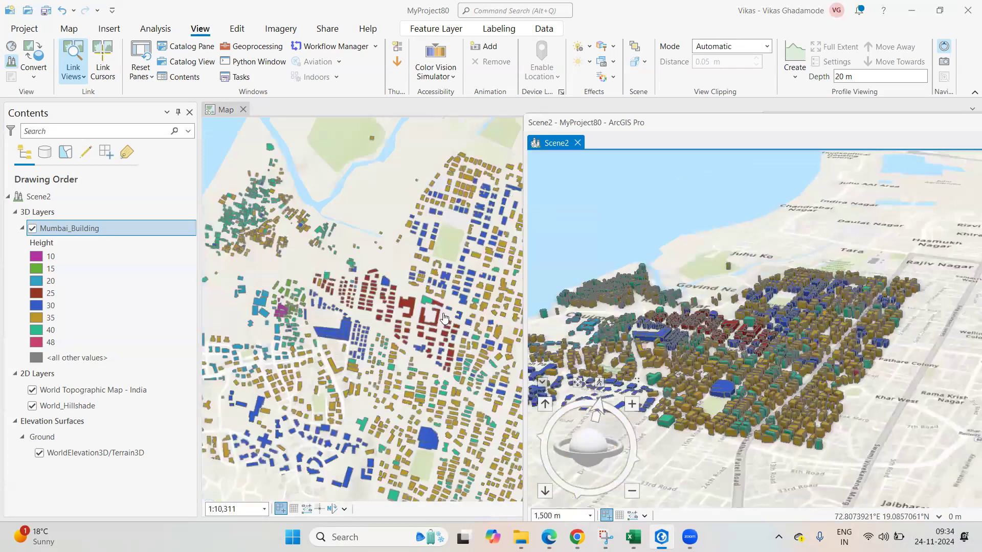
pyautogui.scroll(2, 423, 317)
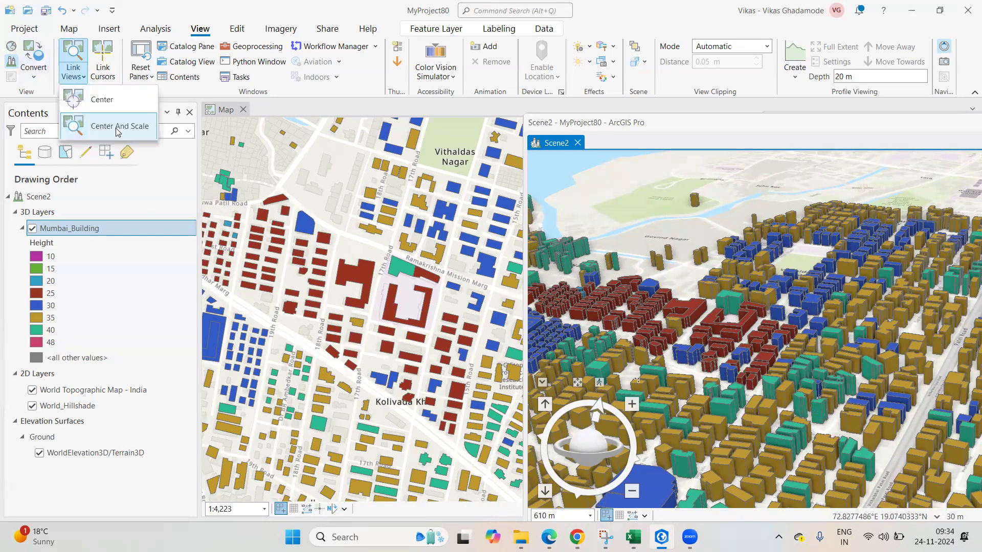
# Unlink the views, check one building's pop-up, and dock Scene2 back beside the Map.
pyautogui.click(117, 132)
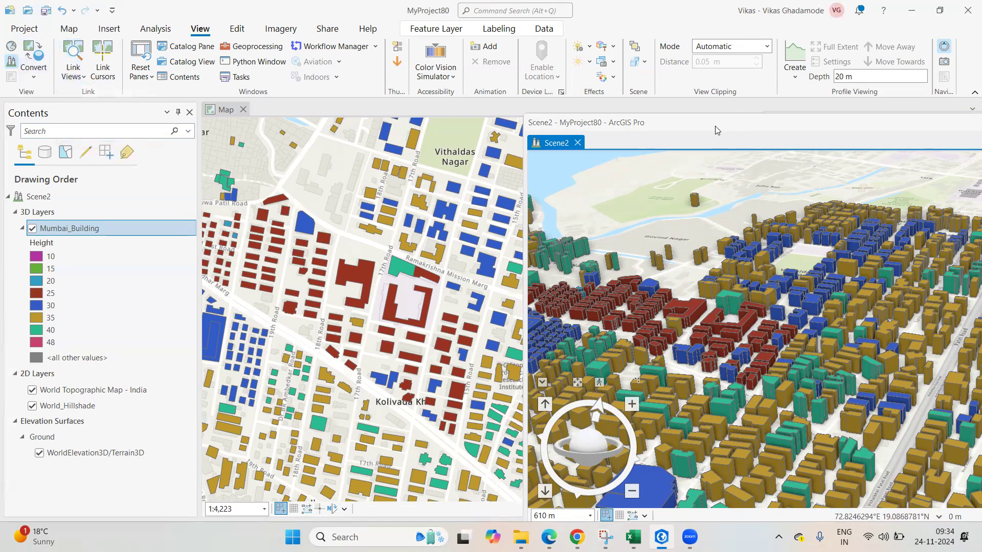
pyautogui.click(669, 325)
pyautogui.scroll(-3, 669, 325)
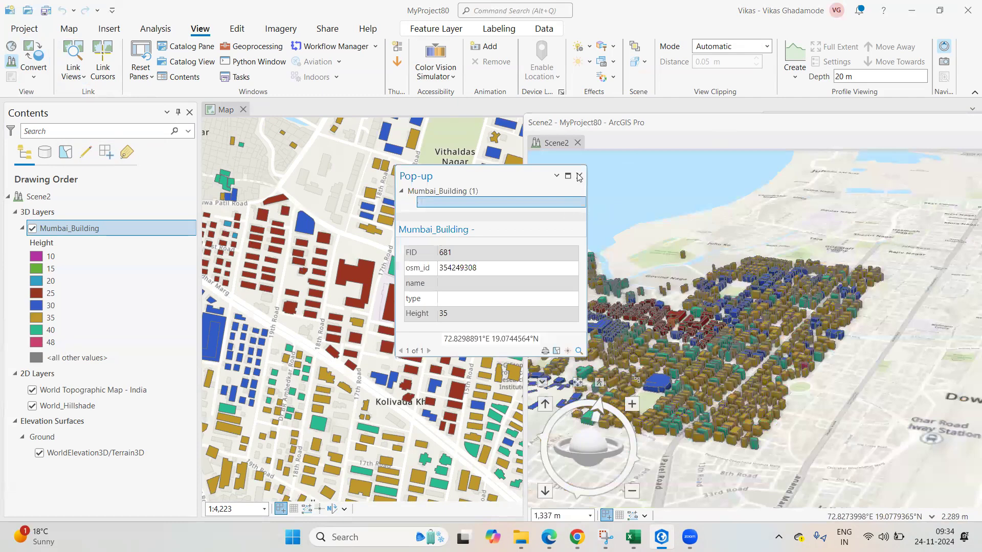
pyautogui.click(579, 176)
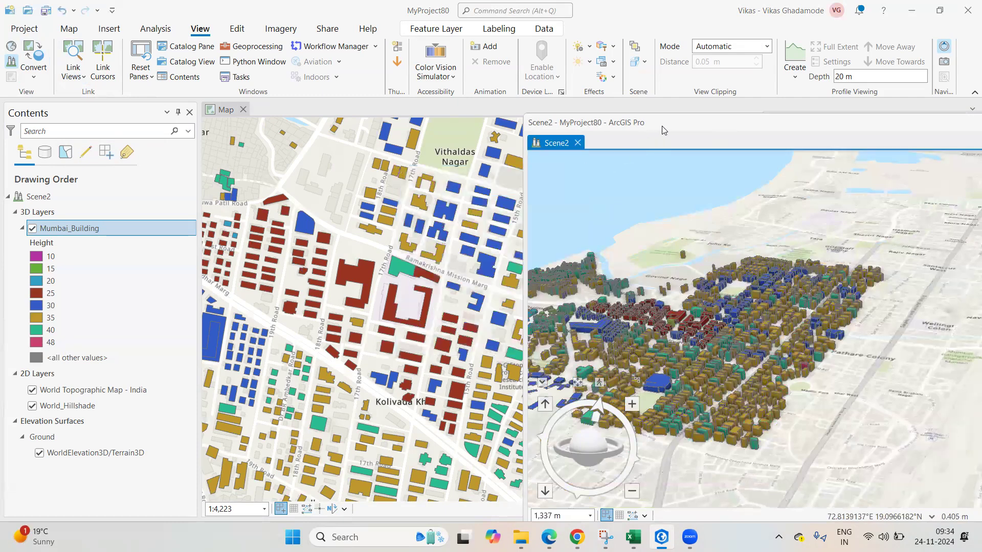
pyautogui.moveTo(662, 126); pyautogui.dragTo(471, 129)
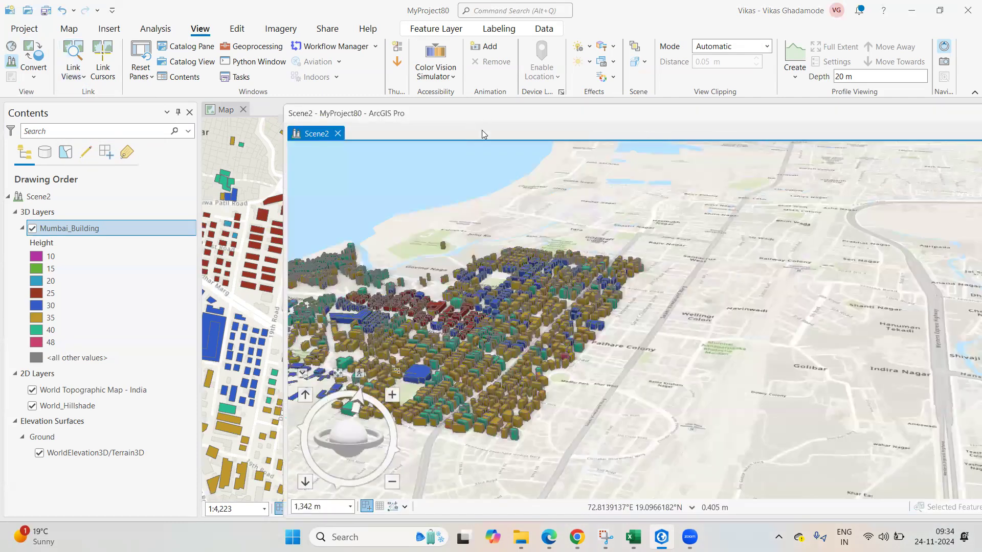
pyautogui.doubleClick(482, 130)
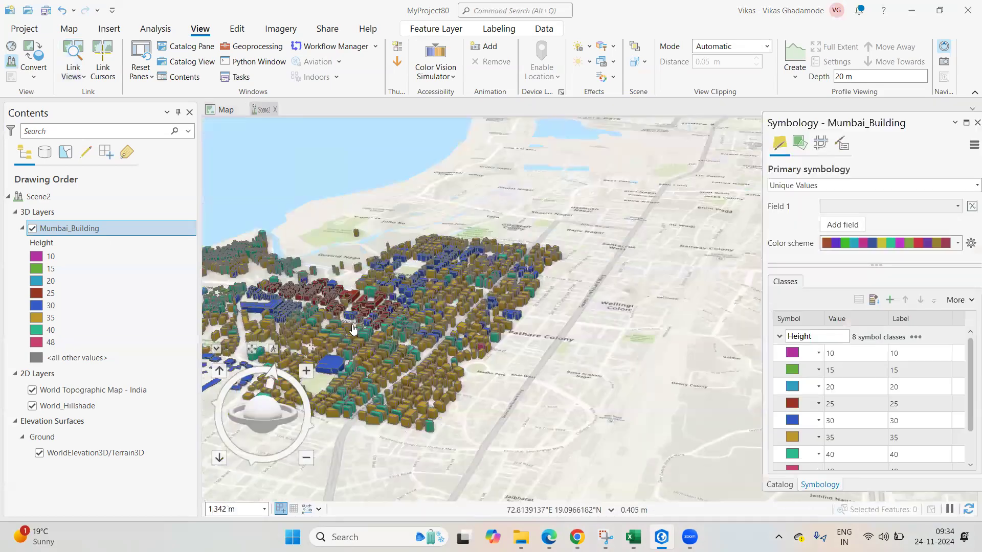
pyautogui.scroll(3, 428, 312)
pyautogui.scroll(3, 442, 297)
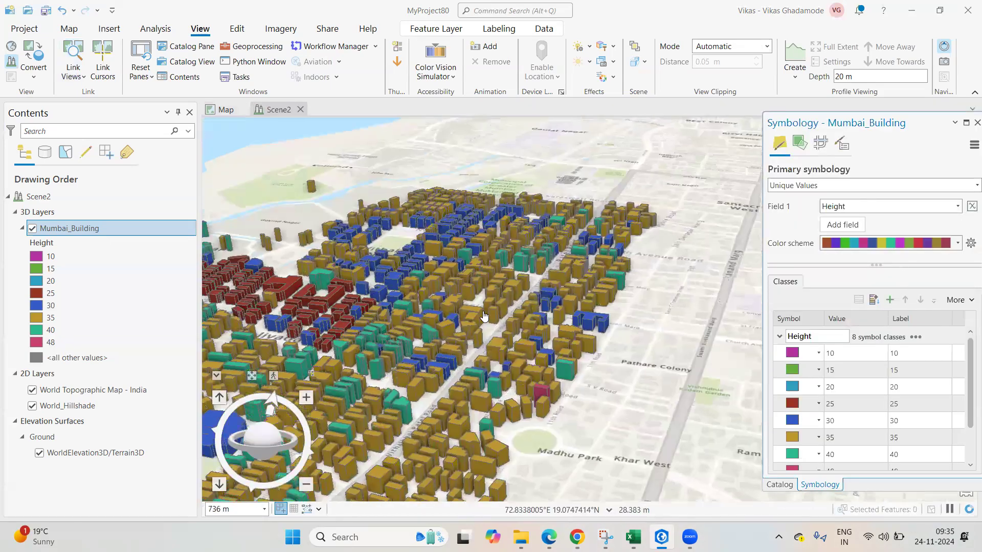
pyautogui.click(958, 244)
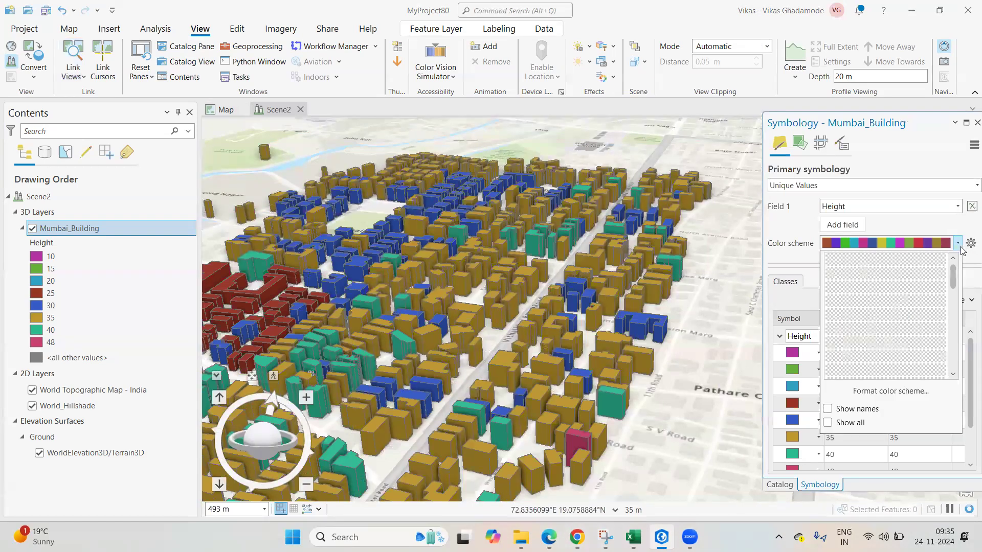
pyautogui.click(617, 333)
pyautogui.moveTo(451, 279); pyautogui.dragTo(436, 312, button='middle')
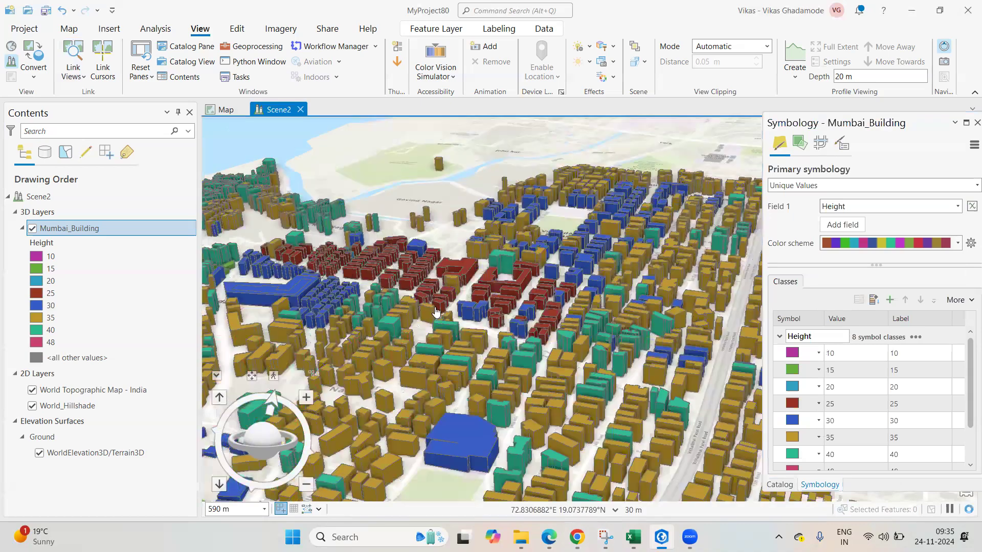
pyautogui.press('Left')
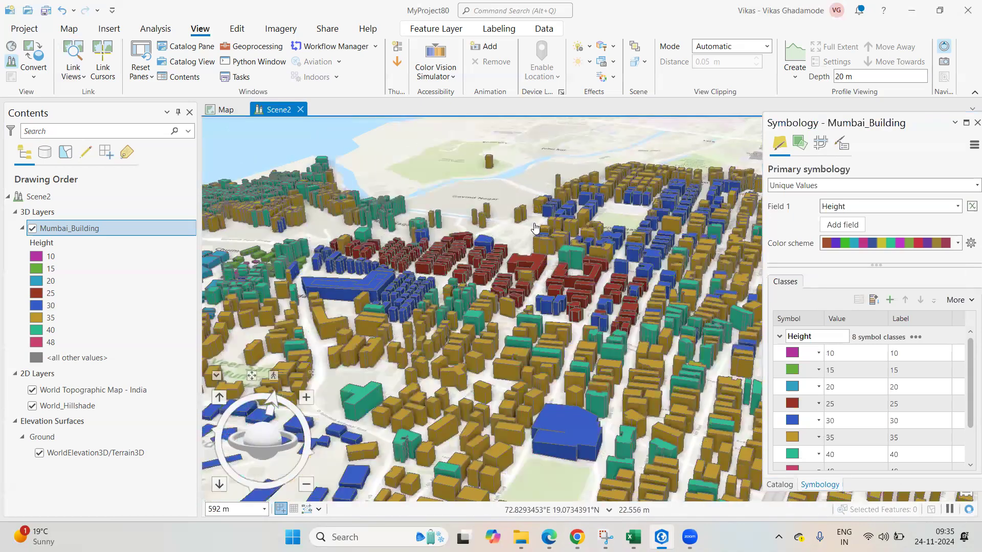
pyautogui.scroll(2, 445, 290)
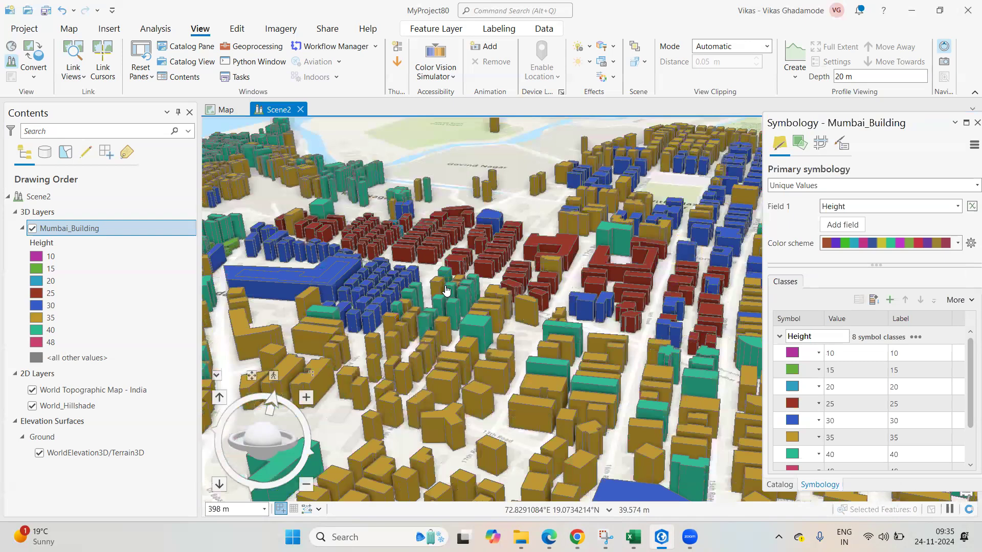